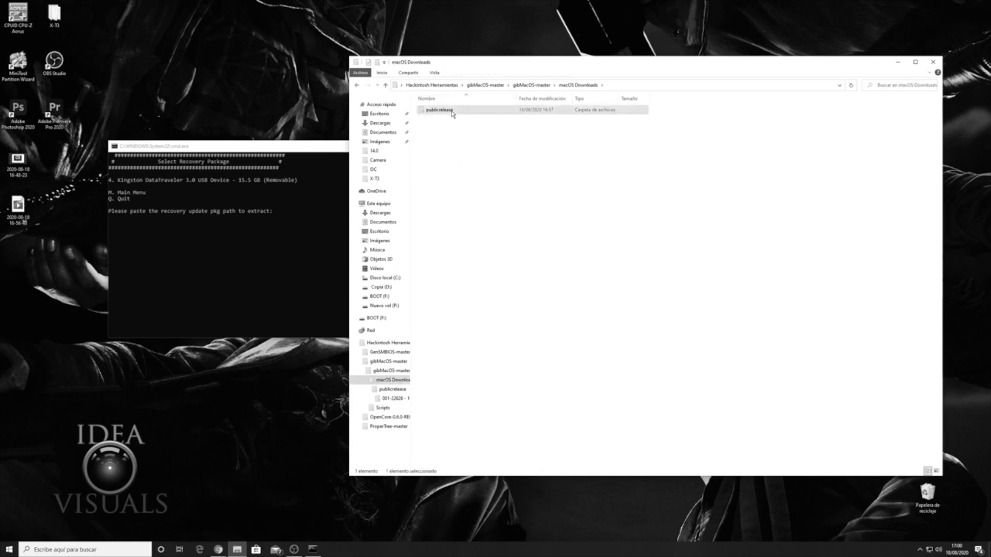
double_click(453, 110)
Copy the Catalina 10.15.6 recovery package path and submit it at the gibMacOS prompt.
click(383, 73)
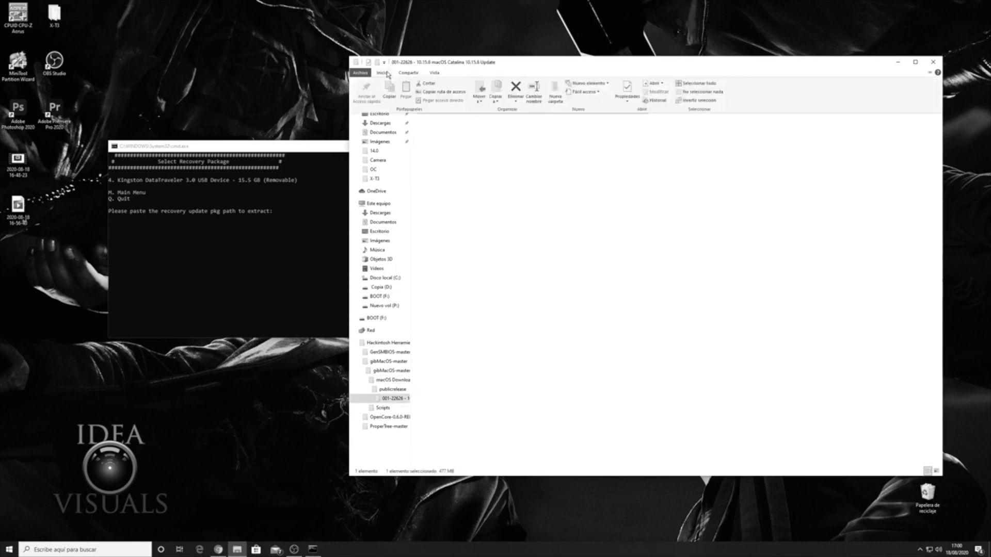
click(436, 92)
click(310, 230)
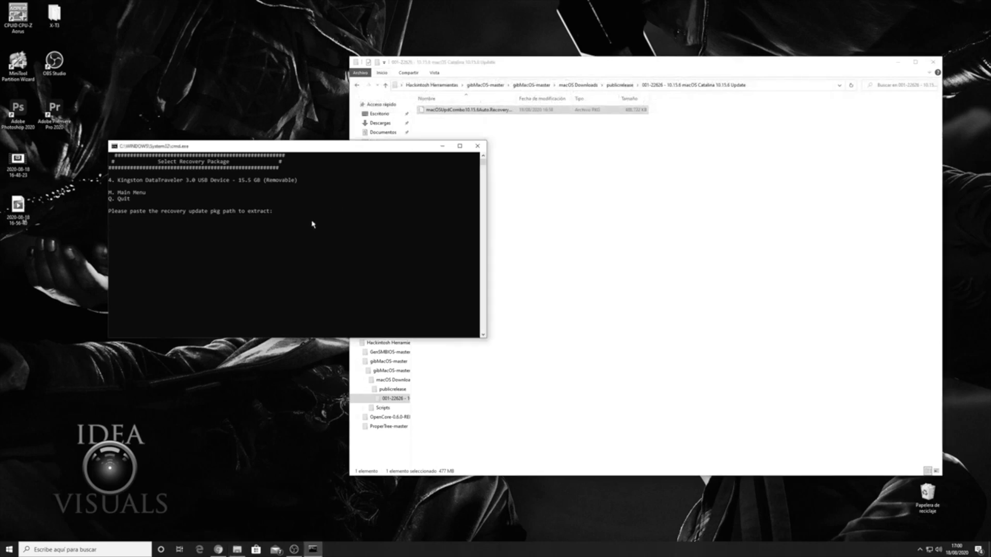
right_click(313, 223)
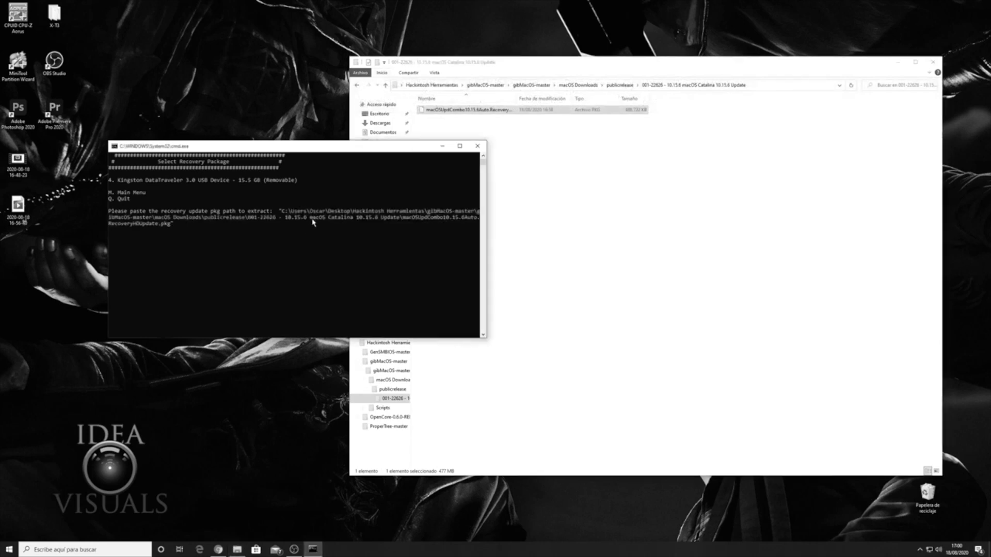
key(Return)
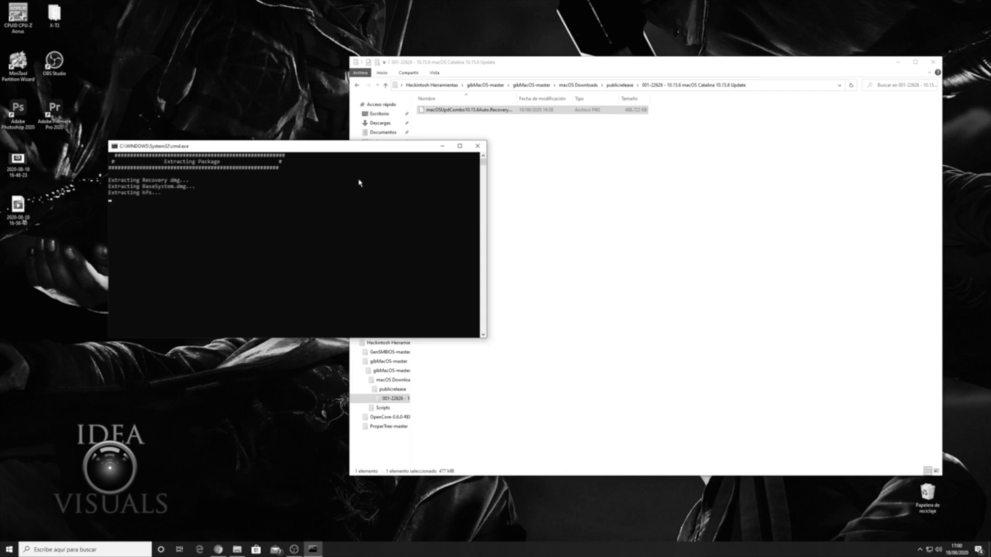
drag(323, 149, 466, 128)
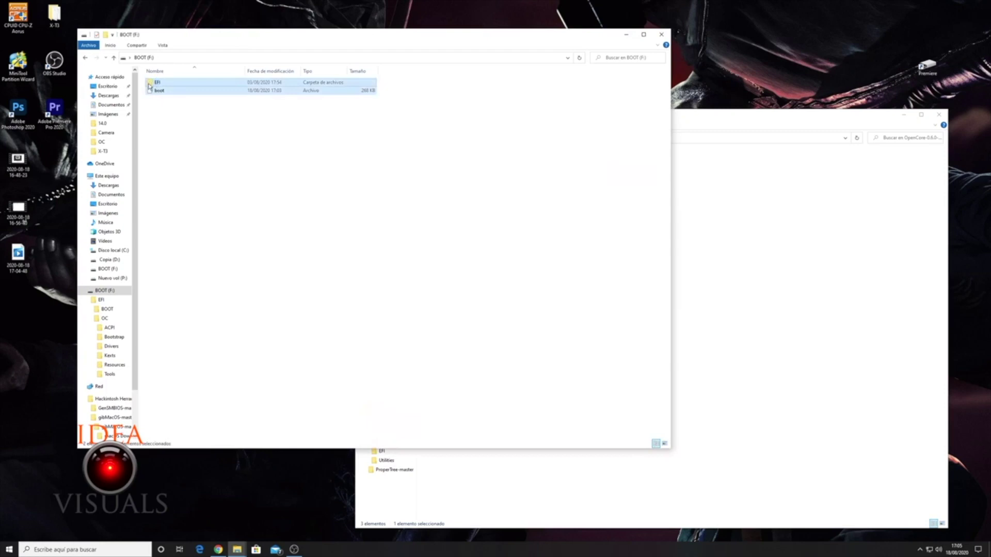
Delete the old EFI folder and boot file from BOOT (F:) and copy in OpenCore's EFI folder.
right_click(151, 85)
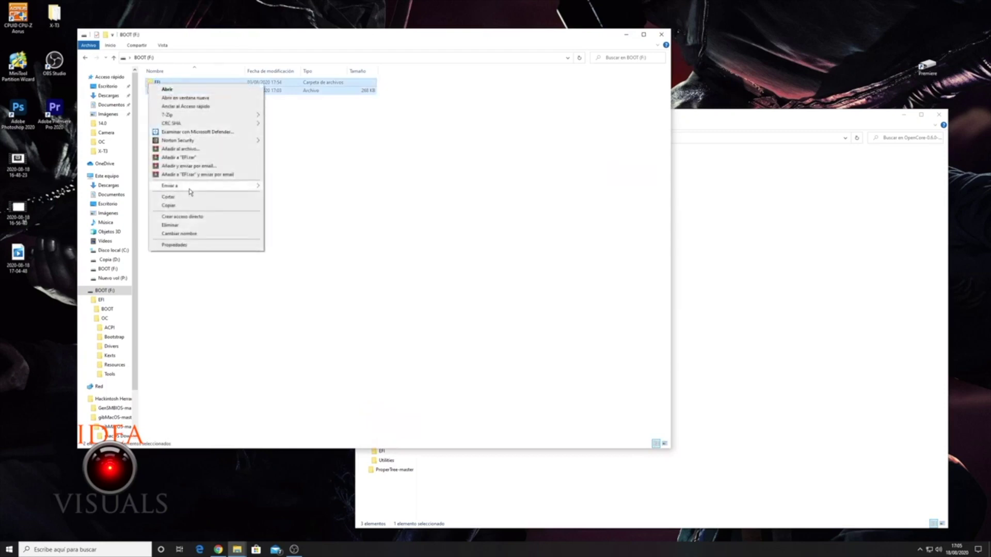
click(172, 225)
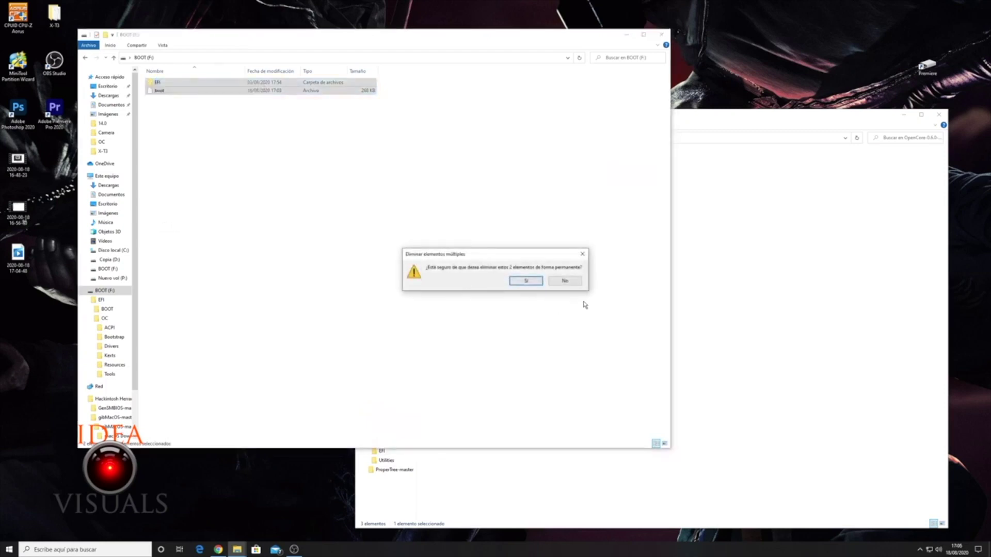
click(528, 281)
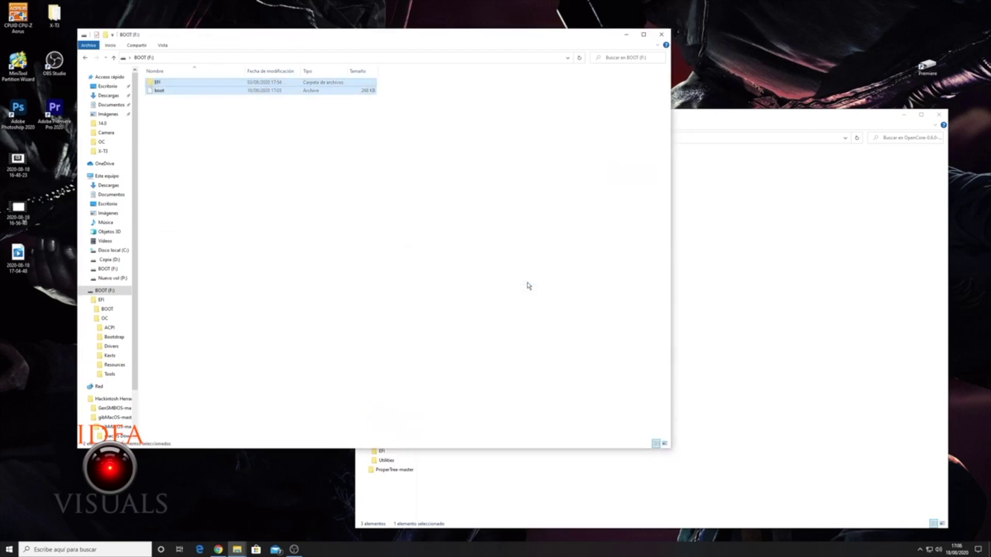
click(888, 340)
drag(435, 172, 214, 129)
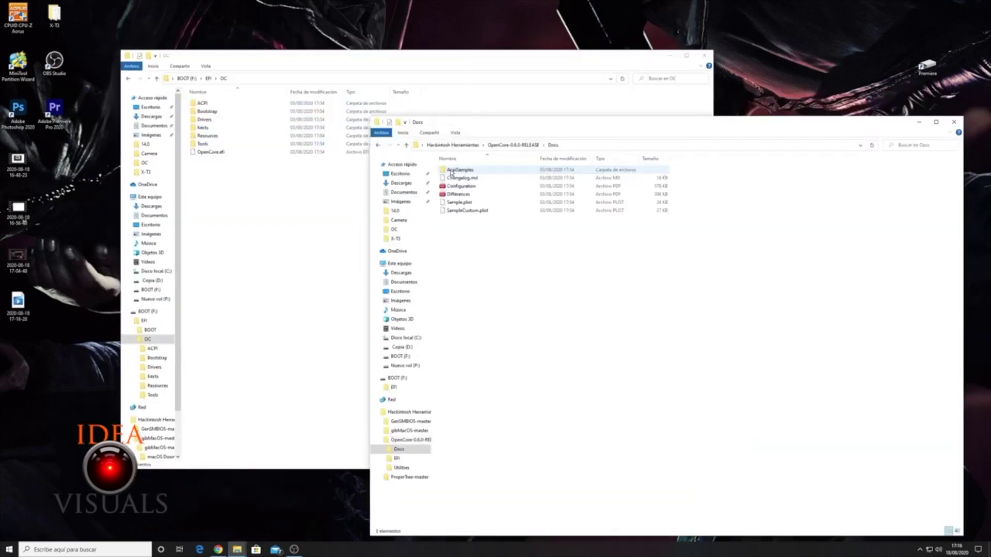
Copy Sample.plist from the OpenCore Docs folder into the USB's EFI\OC folder.
click(458, 204)
drag(459, 206, 222, 213)
click(903, 184)
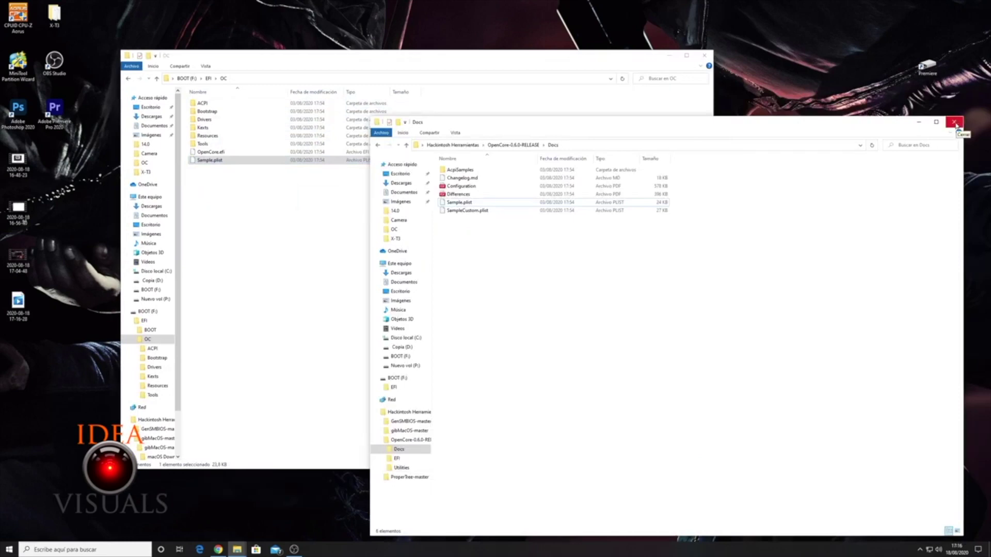
click(954, 122)
Rename the copied Sample.plist to config.plist.
click(202, 160)
key(BackSpace)
key(BackSpace)
key(BackSpace)
key(BackSpace)
key(BackSpace)
key(BackSpace)
text(config)
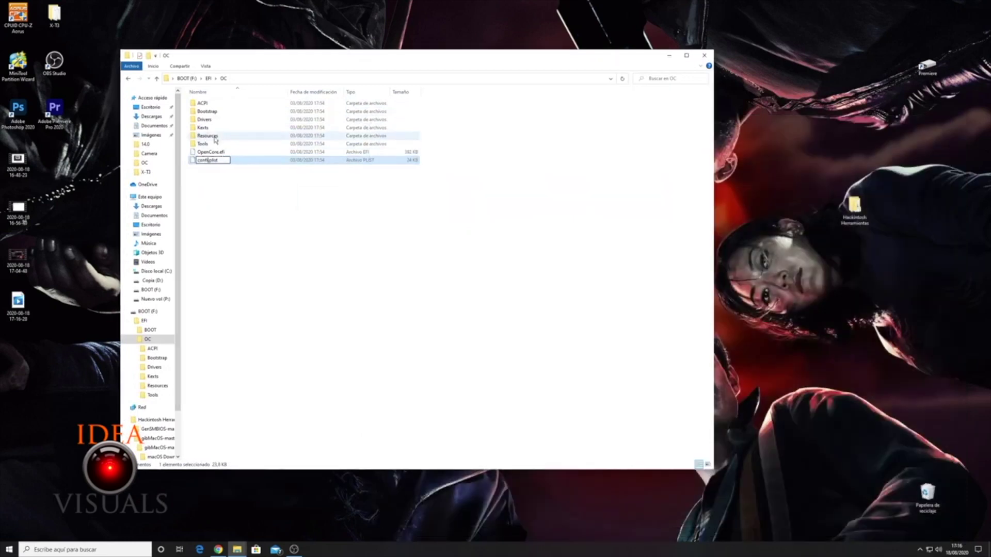
key(Return)
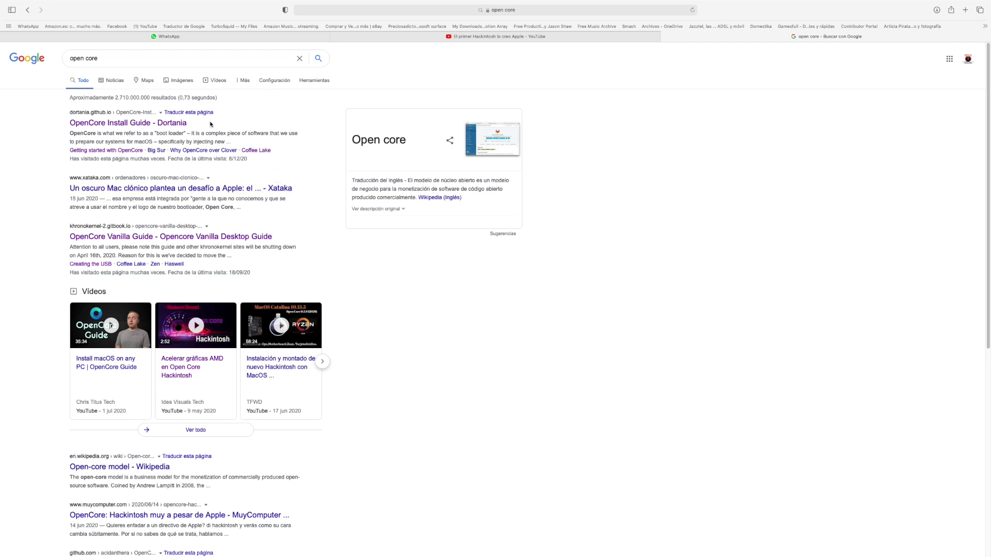
Open the Dortania OpenCore Install Guide and its Getting Started with OpenCore page.
click(168, 124)
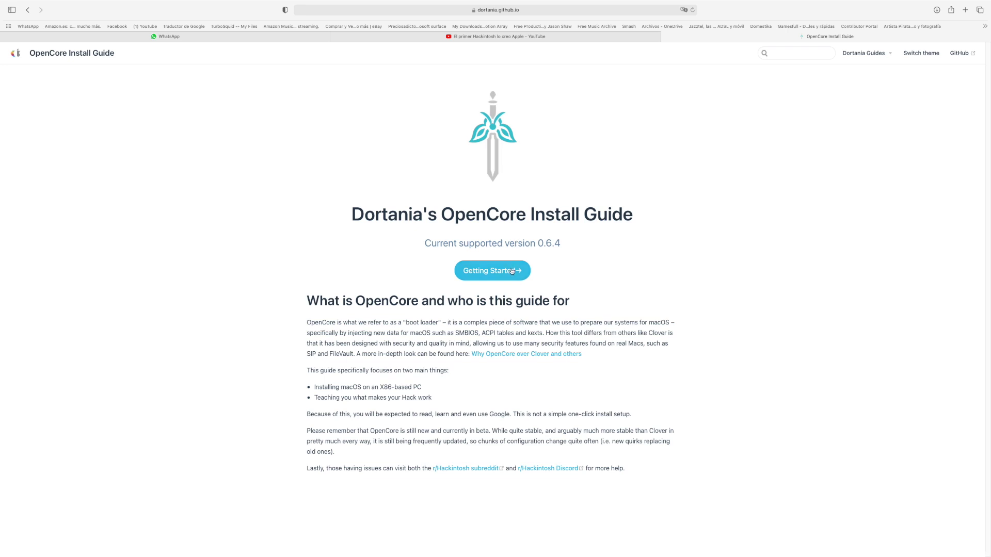
drag(424, 246, 571, 244)
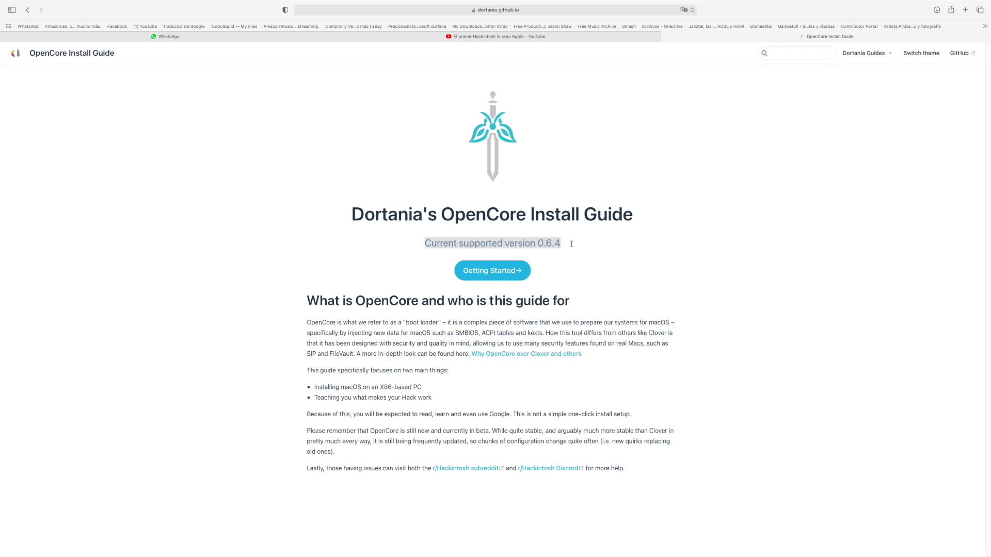
click(513, 270)
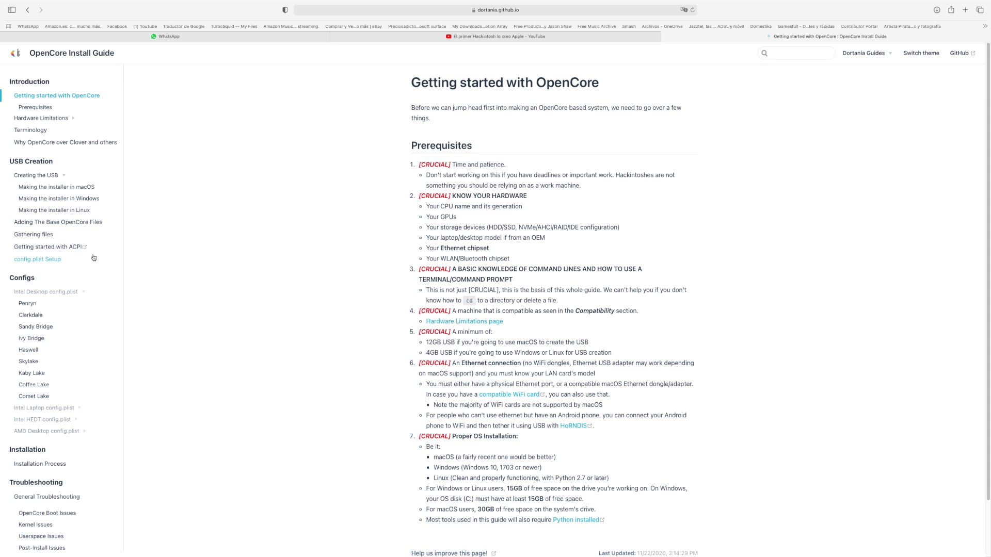
Read through the Gathering files page down to the Firmware Drivers section.
click(87, 251)
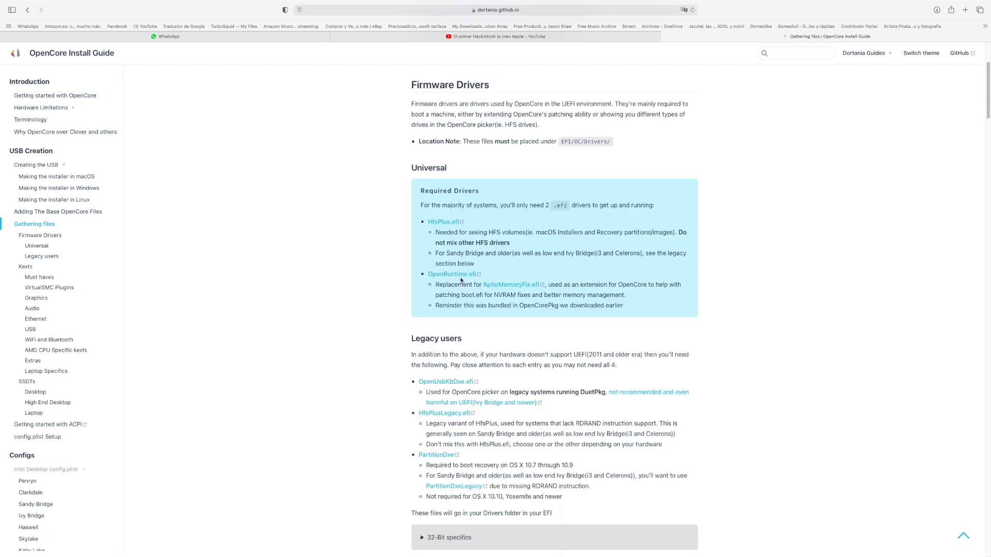
scroll(471, 283, down, 7)
scroll(413, 165, down, 20)
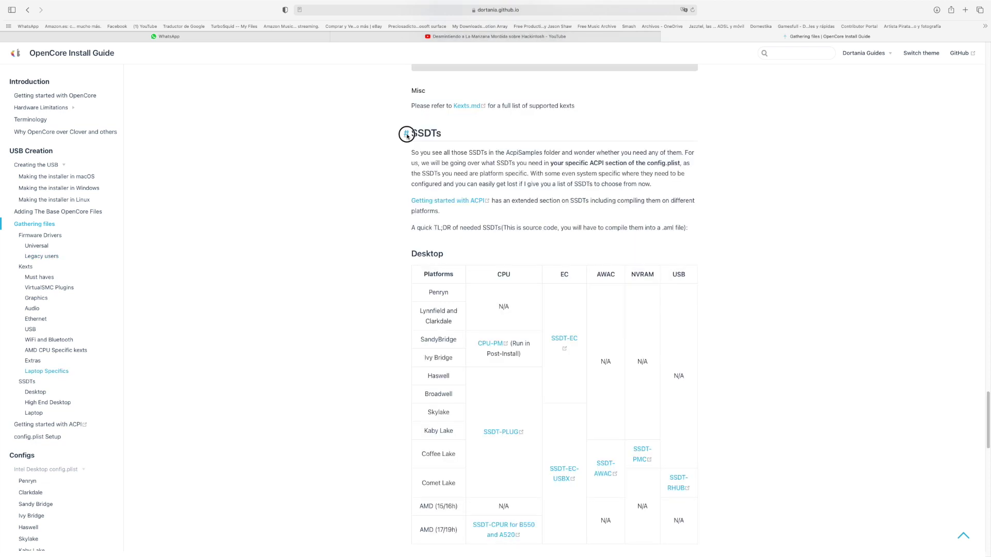
scroll(408, 138, down, 1)
scroll(419, 90, up, 20)
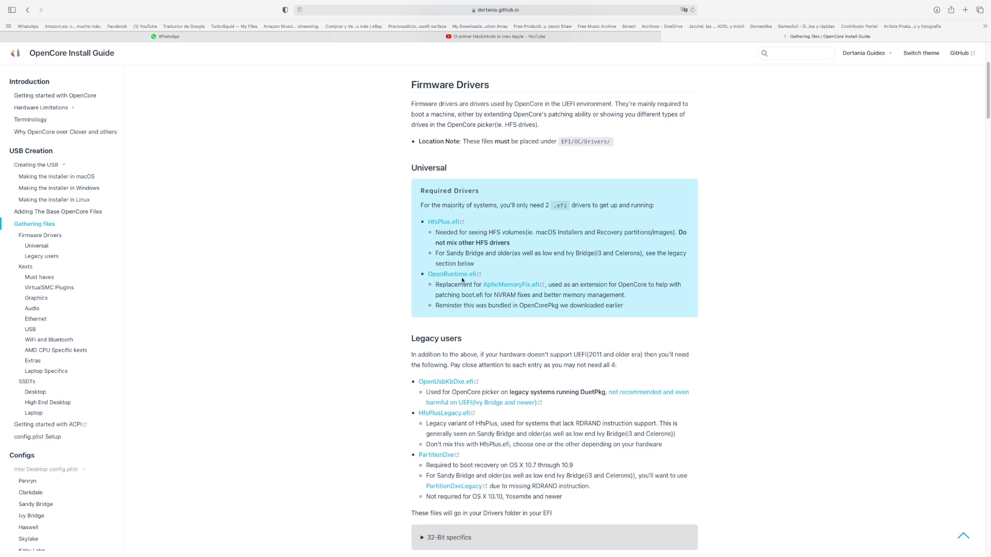
scroll(485, 285, down, 1)
scroll(488, 286, down, 3)
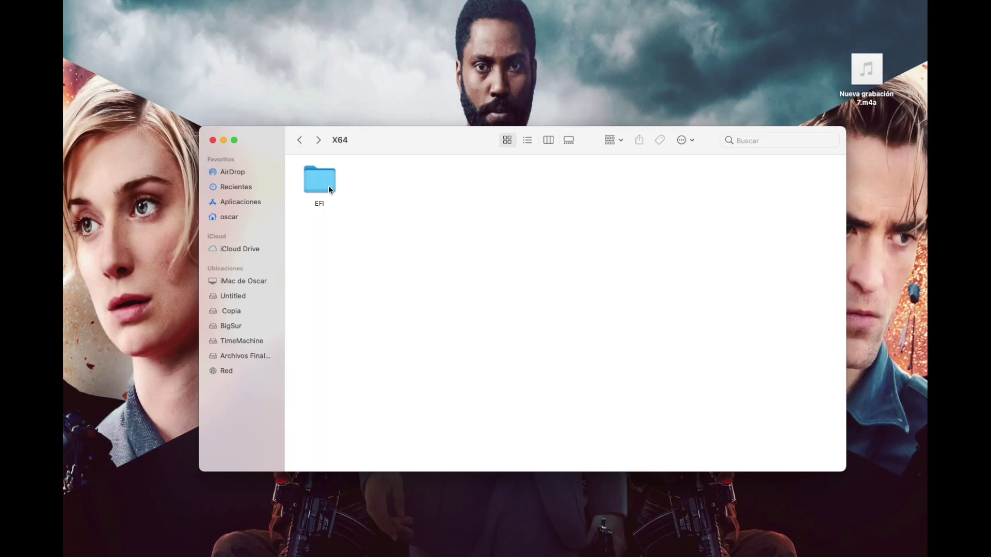
Move all eleven .efi files in EFI/OC/Drivers to the trash.
double_click(328, 184)
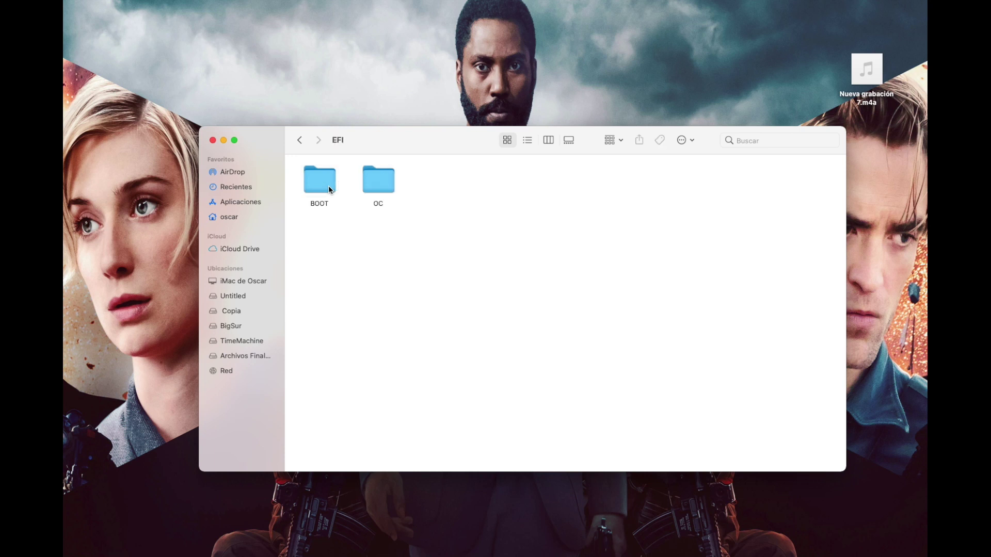
double_click(379, 183)
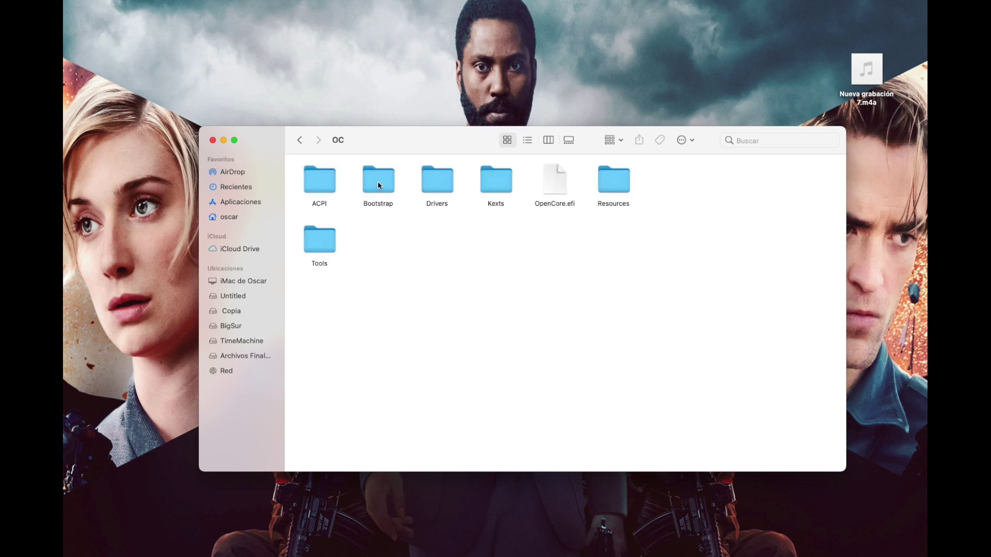
double_click(434, 182)
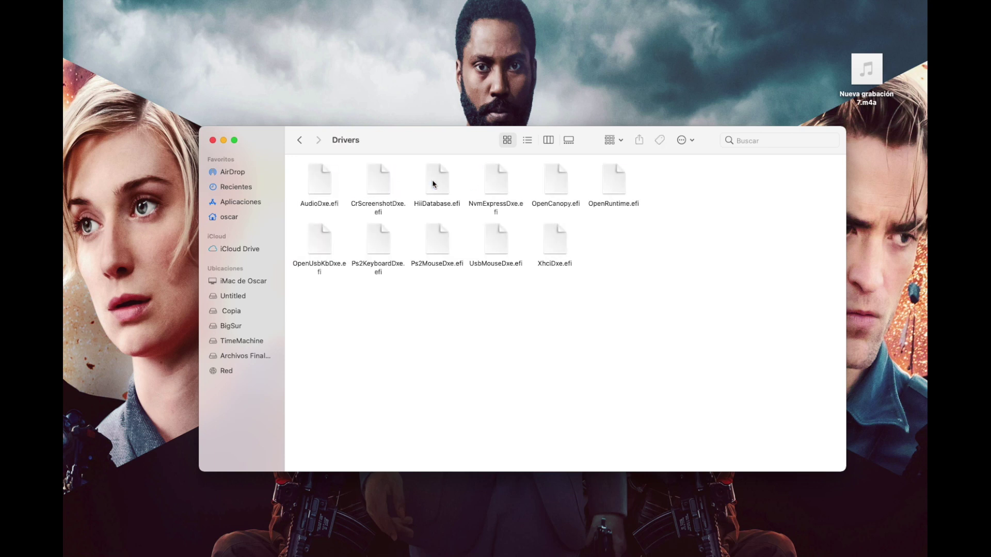
drag(736, 178, 314, 266)
right_click(326, 246)
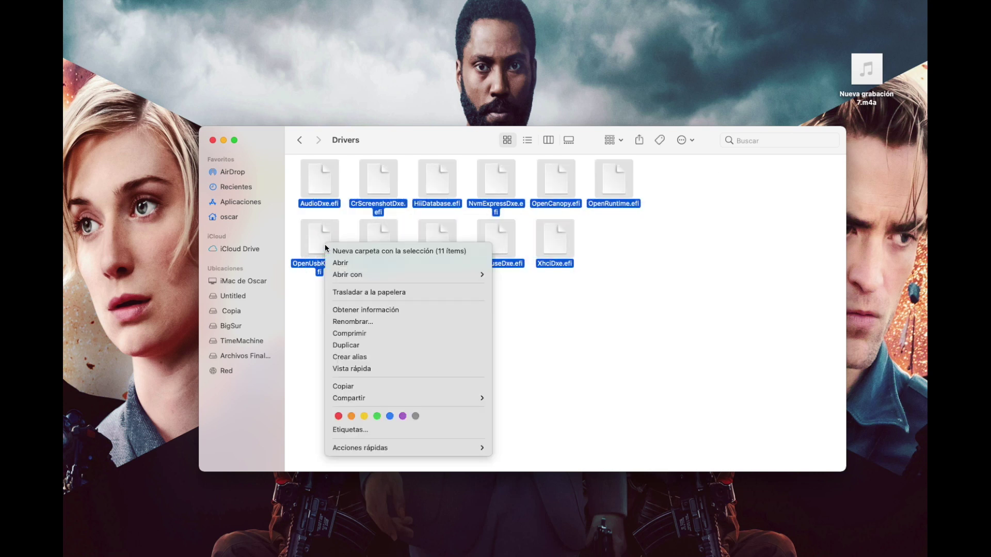
click(381, 295)
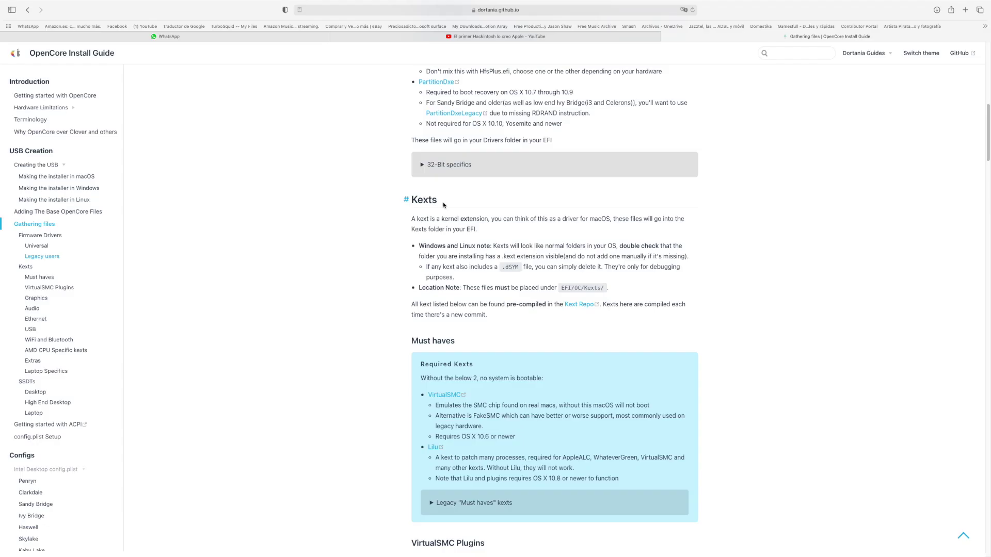
Review the guide's Kexts section alongside the OC Kexts folder.
drag(442, 202, 415, 200)
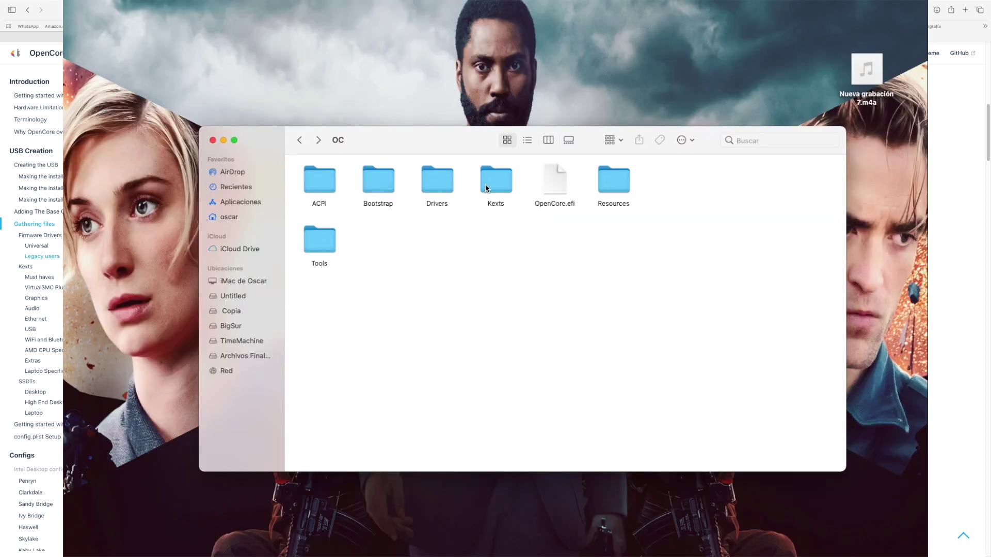
double_click(488, 182)
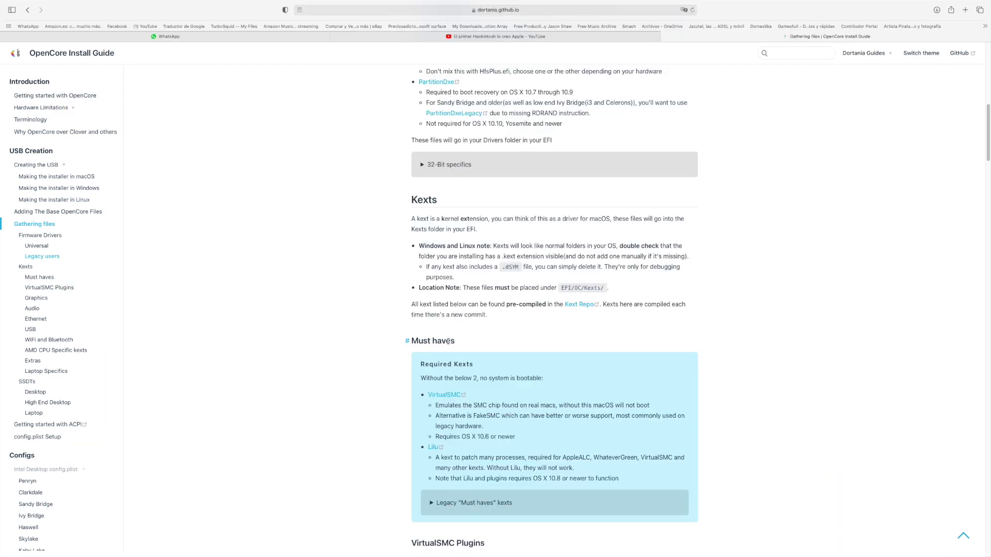
scroll(448, 341, down, 3)
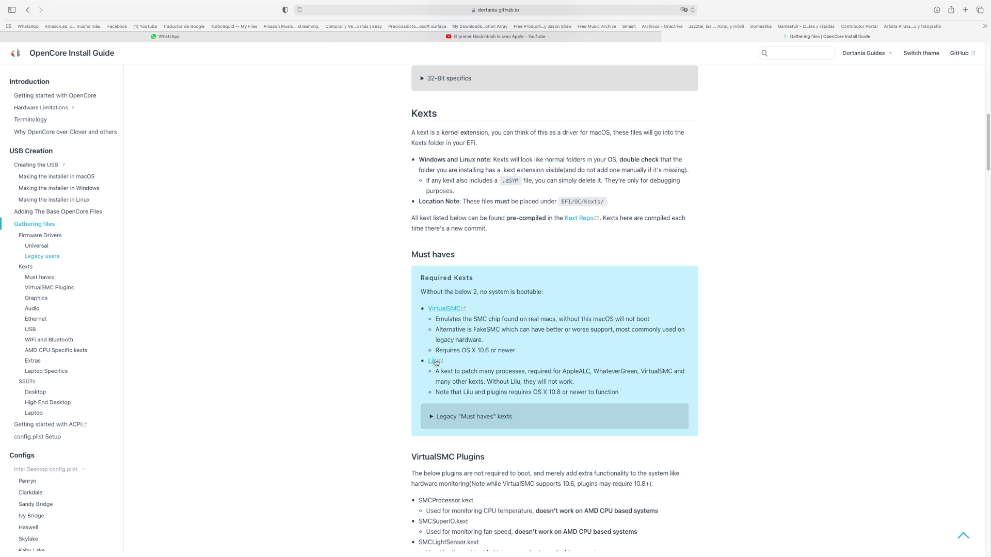
scroll(437, 361, down, 10)
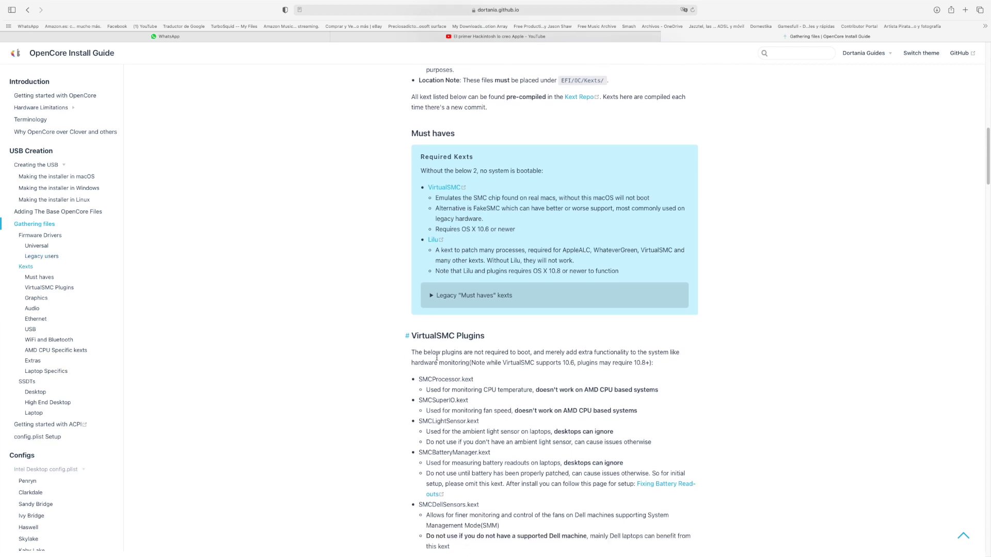
scroll(441, 356, down, 1)
scroll(455, 354, down, 1)
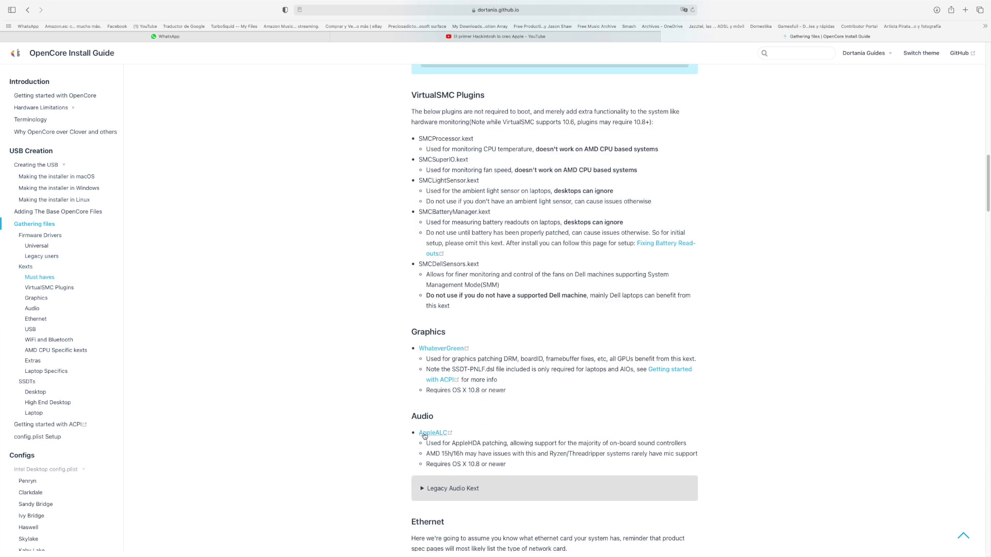
scroll(470, 425, down, 15)
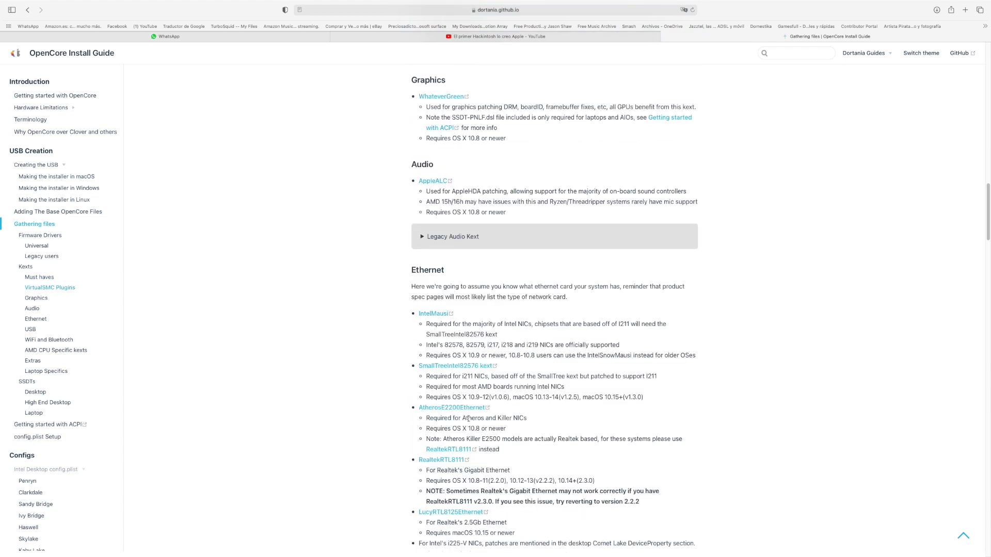
Check the SSDTs and OC ACPI folder, then open the Desktop Comet Lake config.plist page.
scroll(459, 394, down, 20)
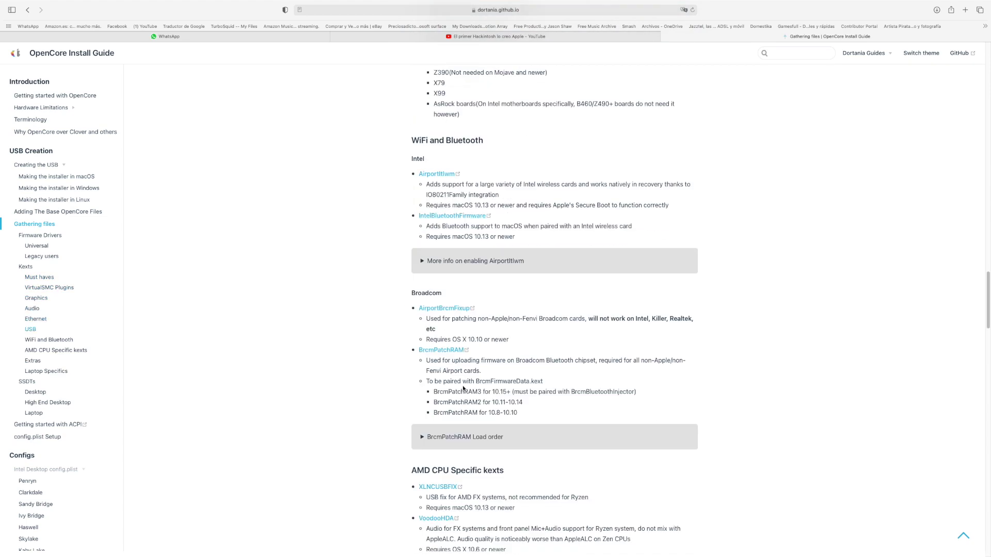
scroll(463, 387, down, 20)
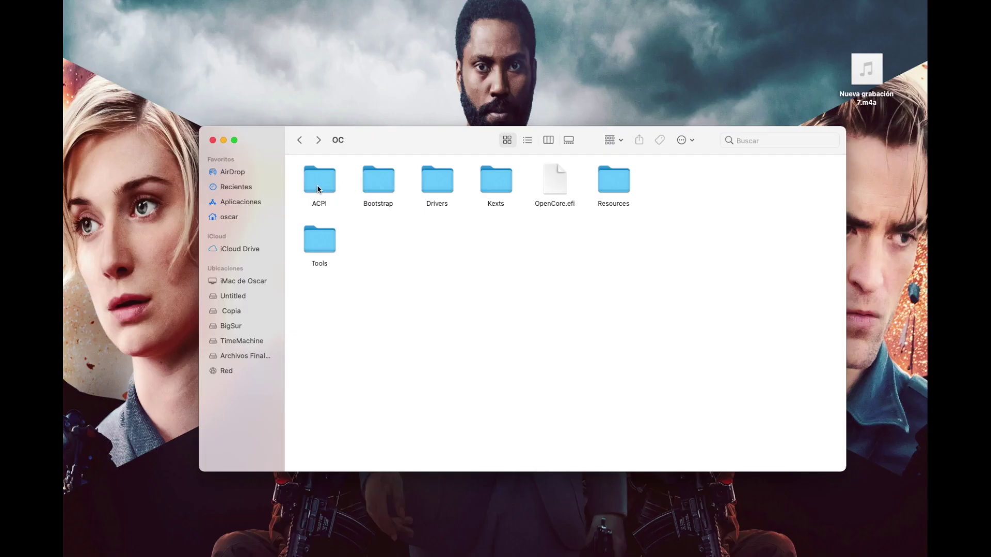
double_click(319, 186)
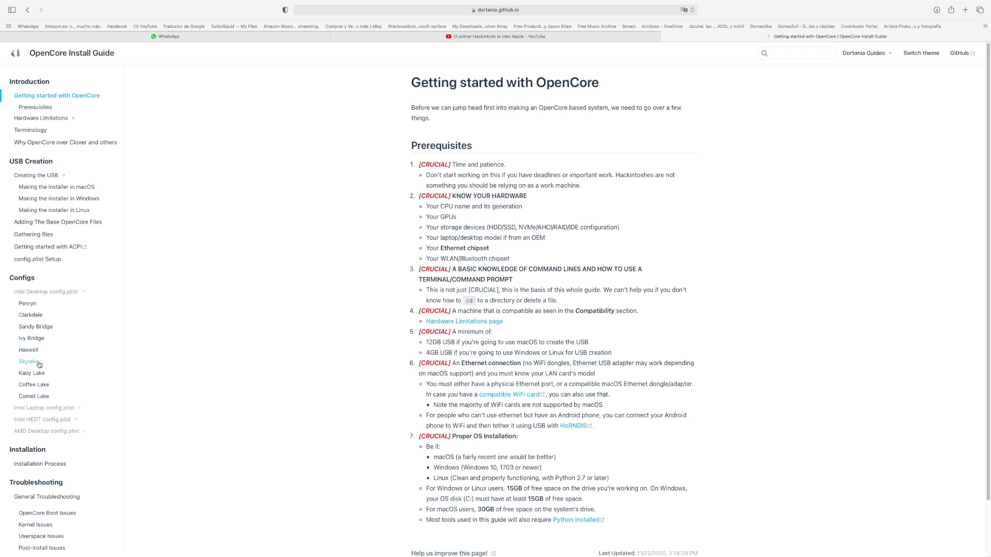
click(44, 399)
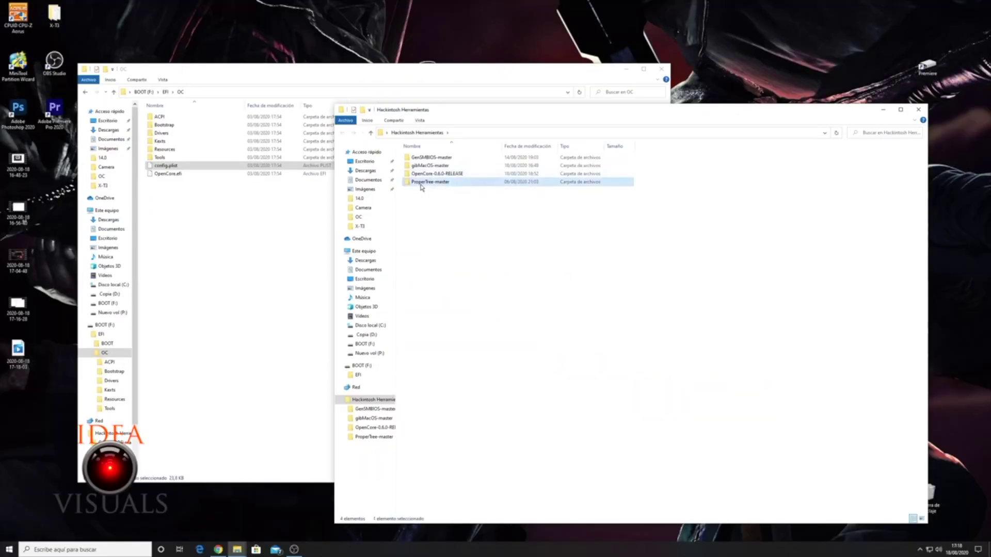
Launch ProperTree from ProperTree.bat in the ProperTree-master folder.
double_click(421, 185)
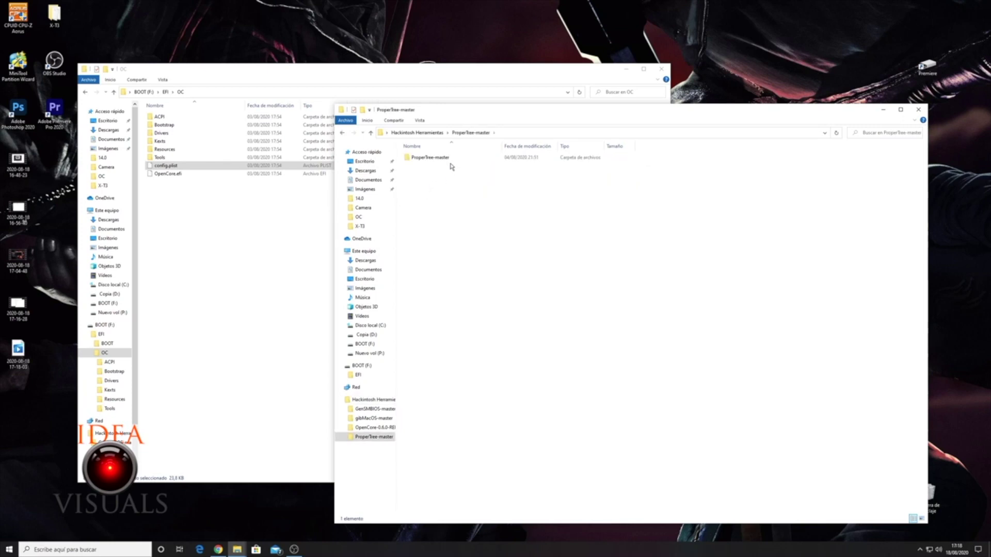
double_click(426, 158)
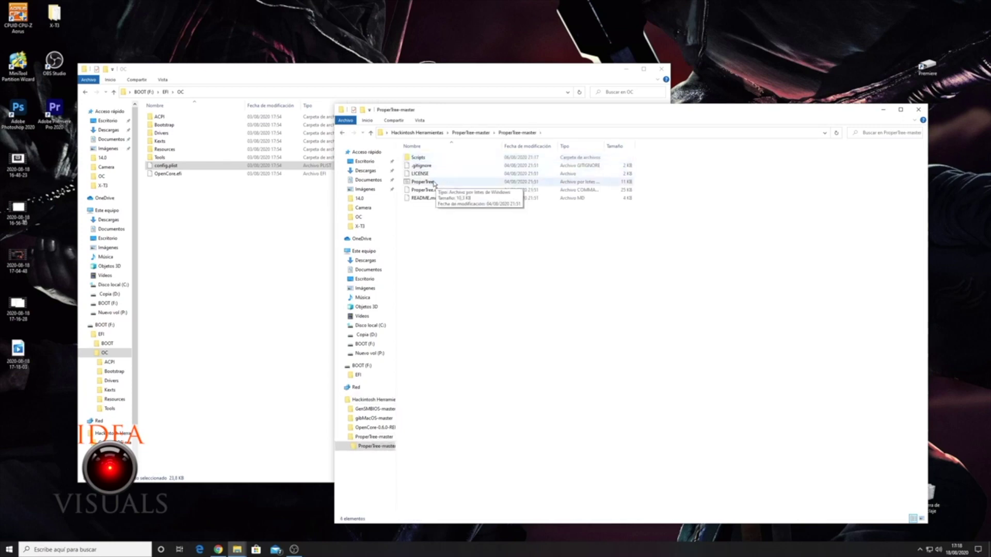
click(435, 185)
right_click(436, 185)
click(454, 206)
click(466, 78)
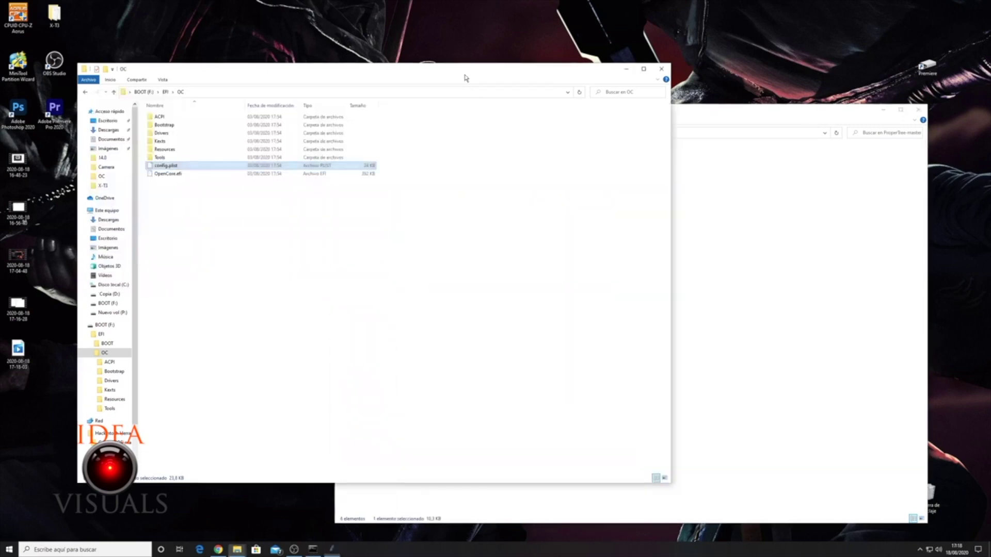
drag(516, 148, 618, 155)
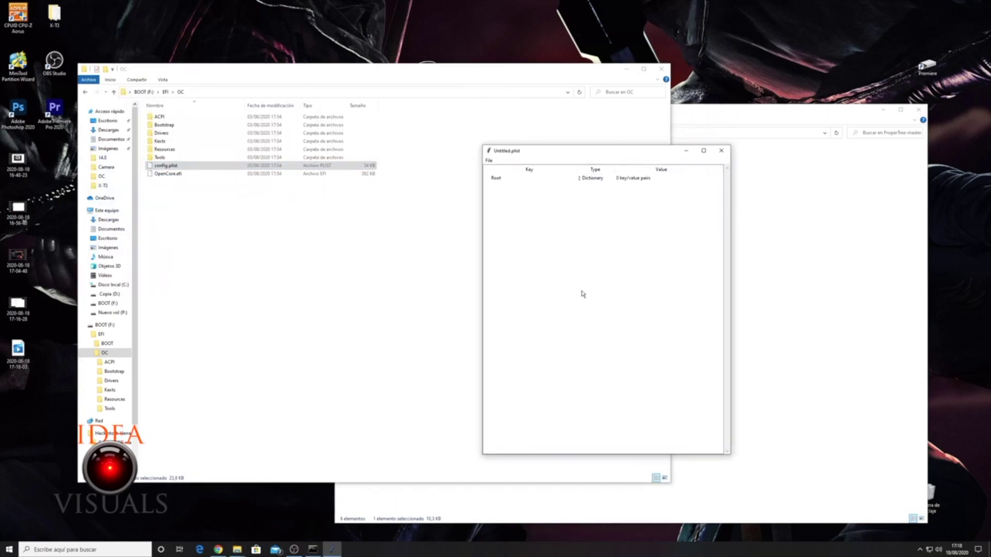
Open BOOT (F:)\EFI\OC\config.plist and strip its #WARNING comments with Ctrl+M.
click(490, 161)
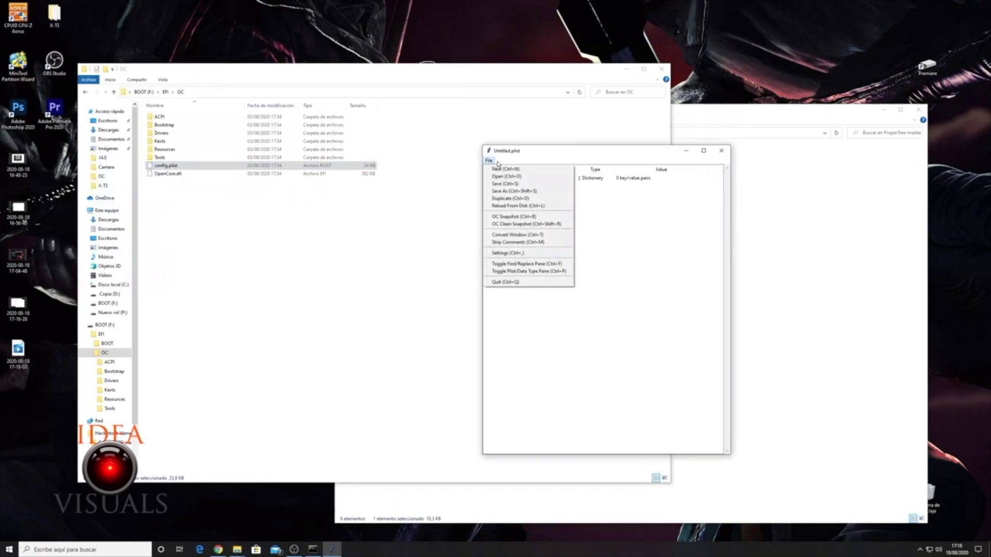
click(503, 178)
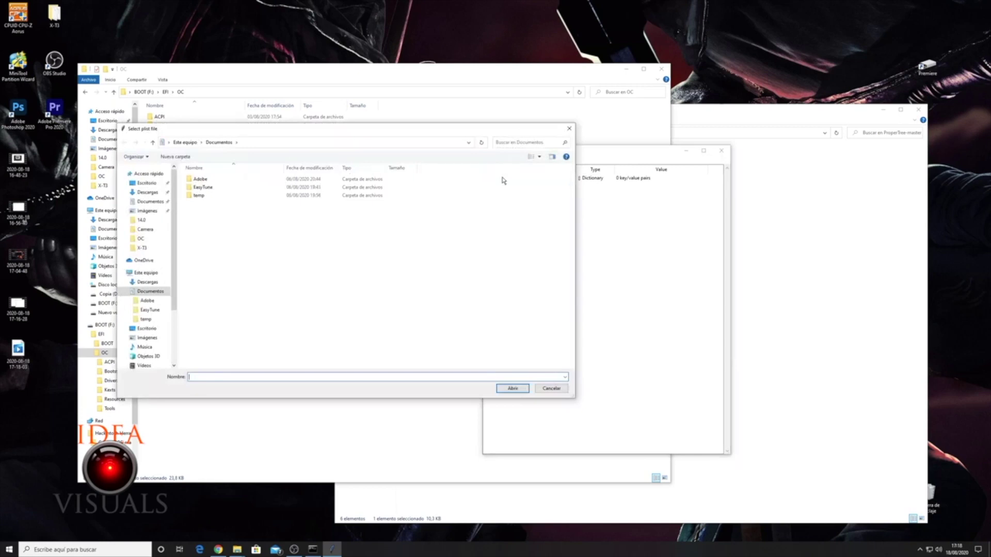
drag(174, 233, 173, 292)
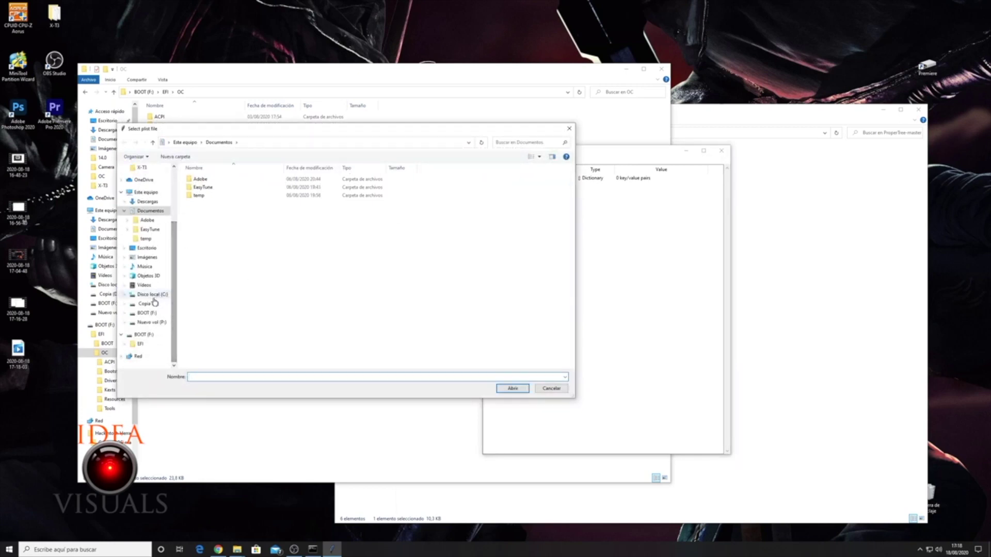
click(146, 335)
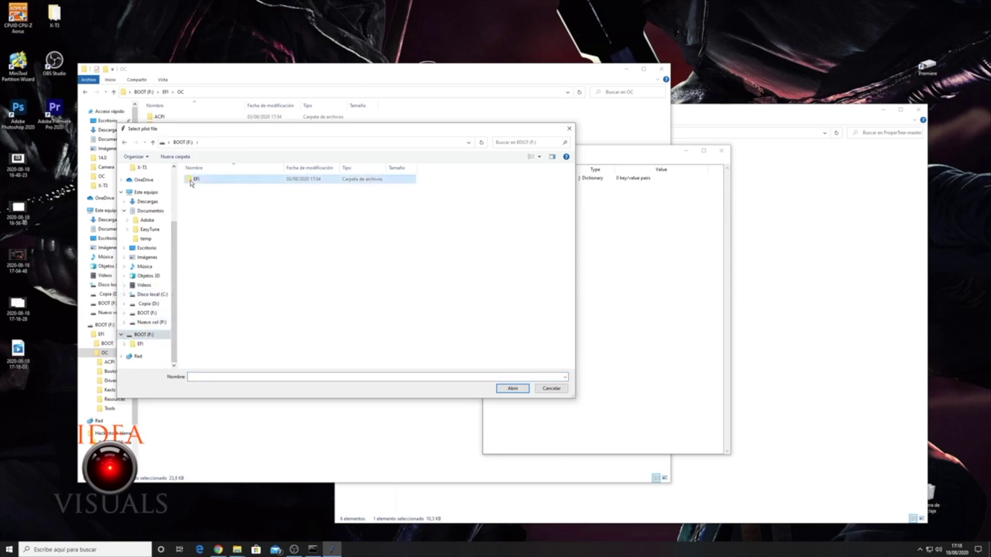
double_click(195, 180)
double_click(193, 187)
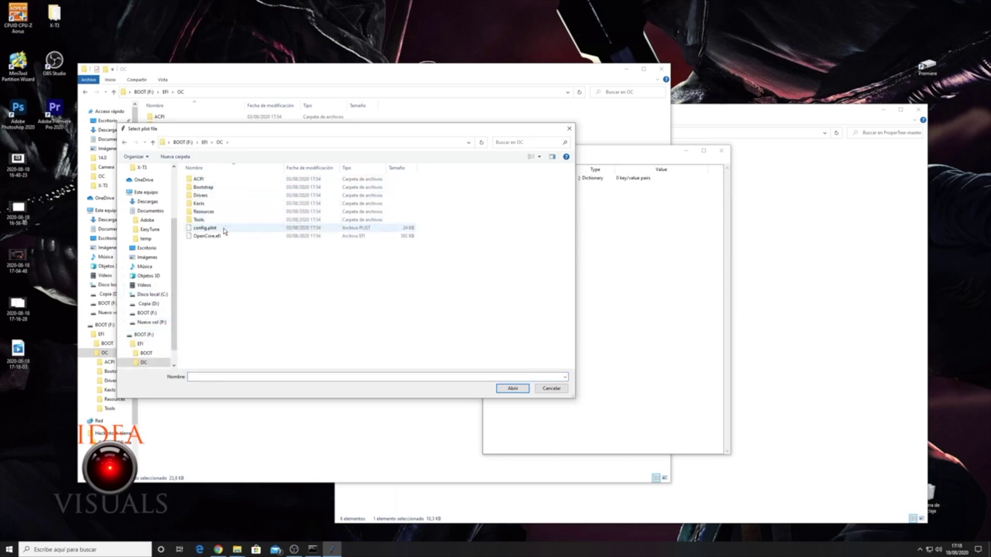
click(206, 229)
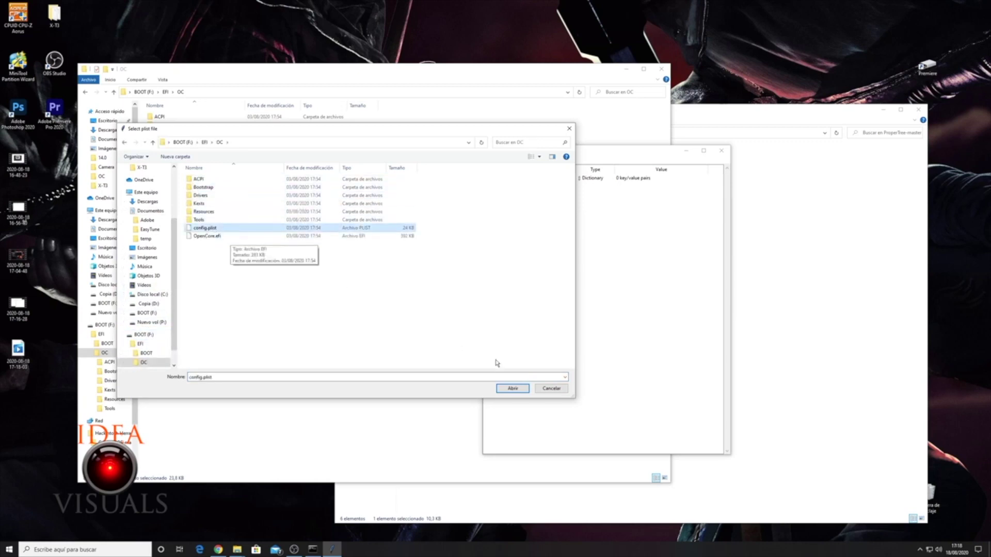
click(518, 392)
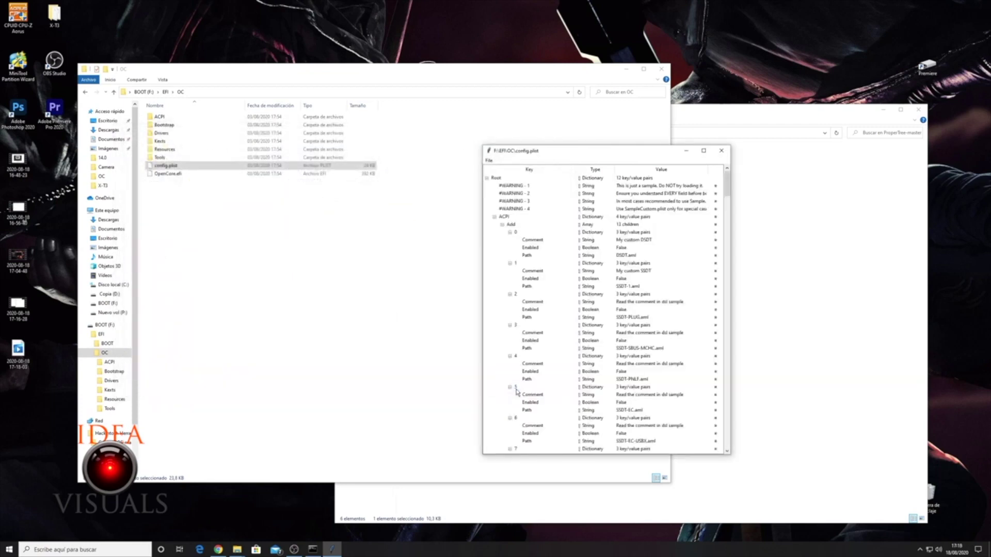
key(ctrl+m)
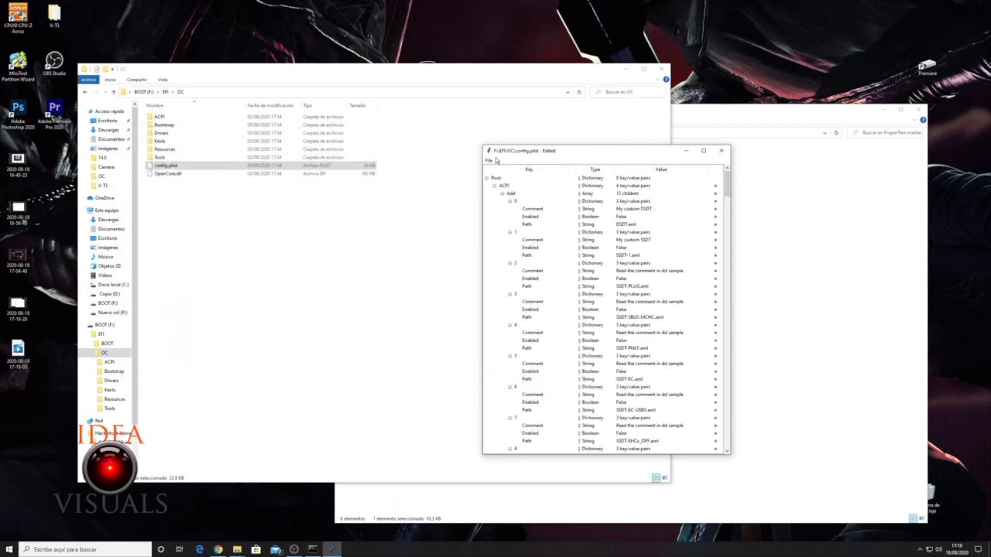
click(490, 161)
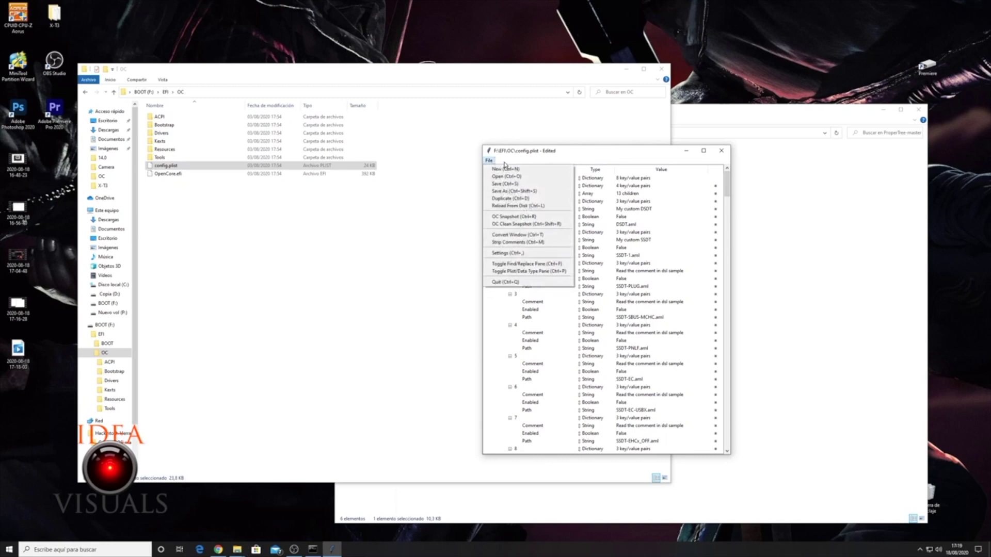
Run OC Snapshot on BOOT (F:)\EFI\OC, adding SSDT-PLUG, SSDT-EC-USBX, SSDT-AWAC and SSDT-UIAC.
click(513, 217)
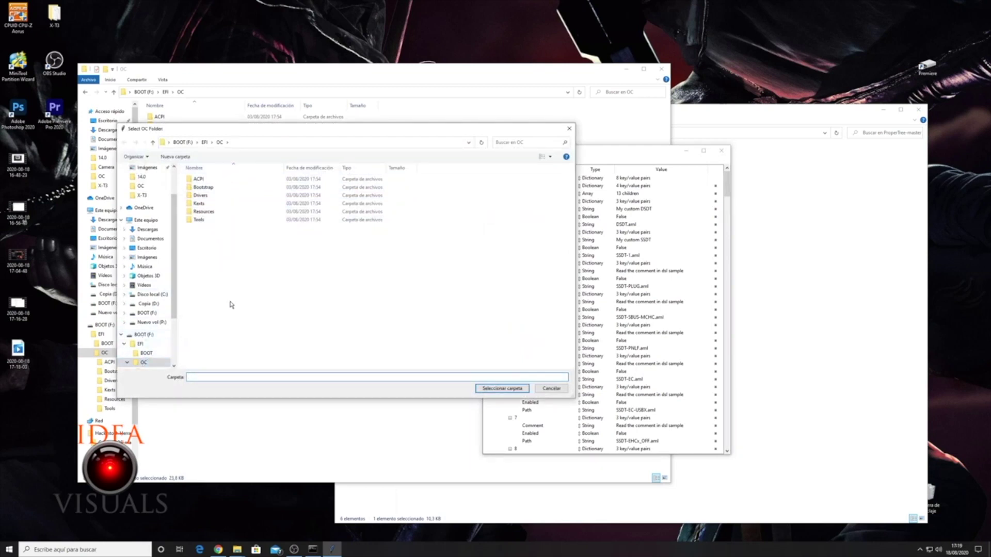
click(219, 144)
click(502, 388)
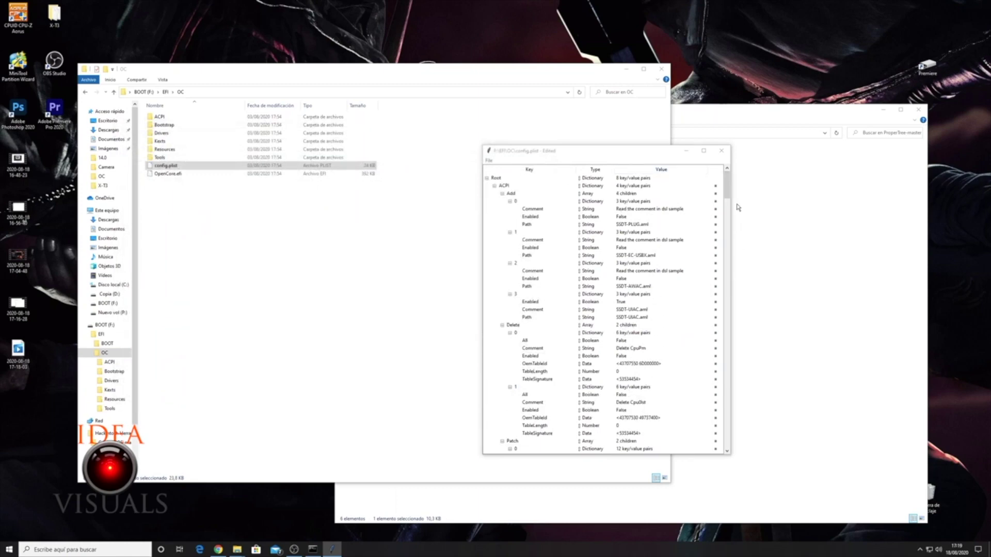
scroll(727, 186, down, 5)
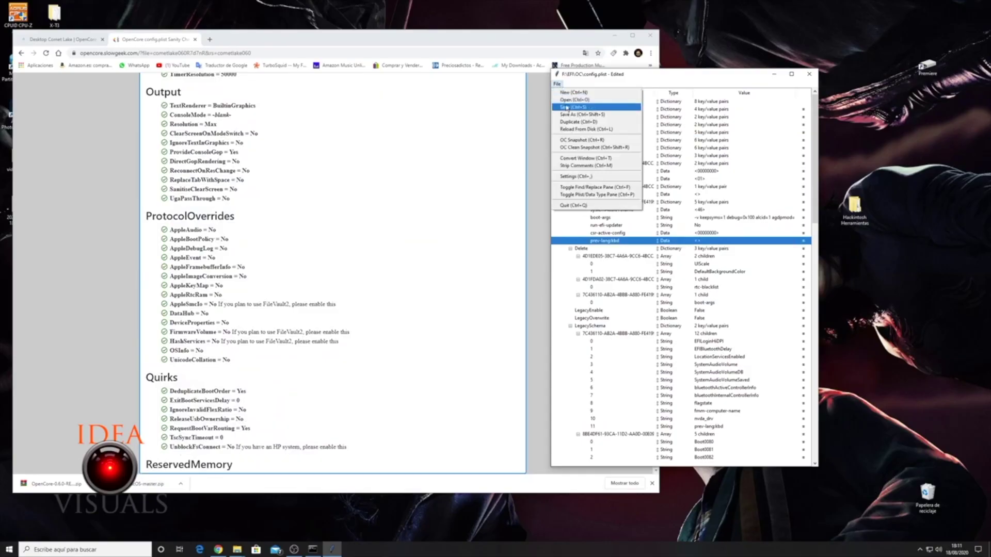
Save config.plist and remove the #WARNING - 1 through #WARNING - 4 entries under Root.
click(566, 108)
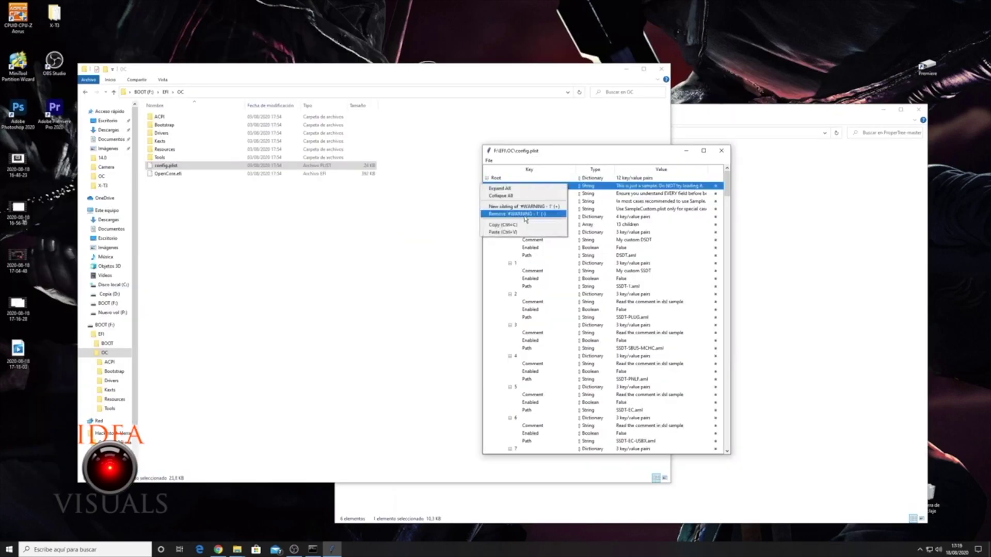
click(526, 213)
right_click(516, 187)
click(523, 213)
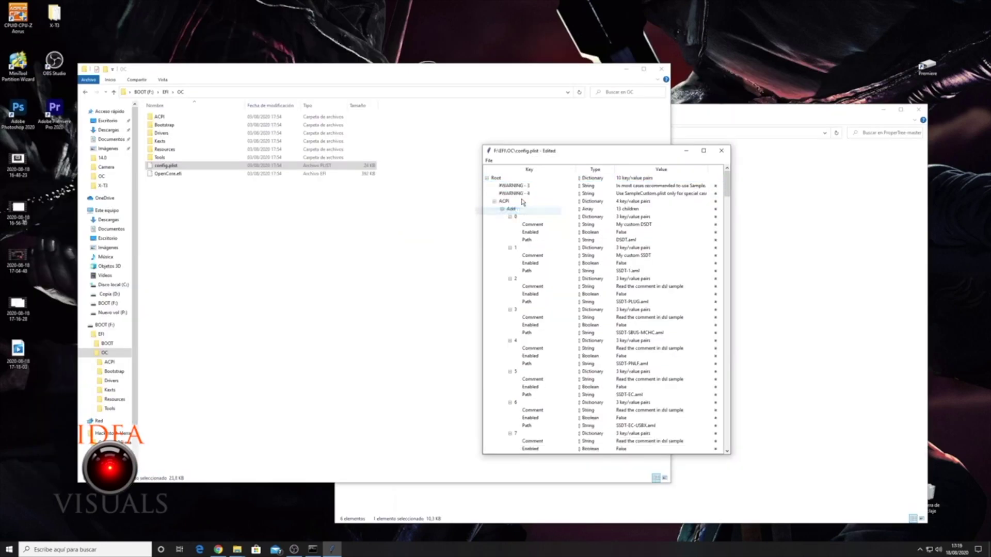
click(523, 187)
right_click(523, 187)
click(527, 212)
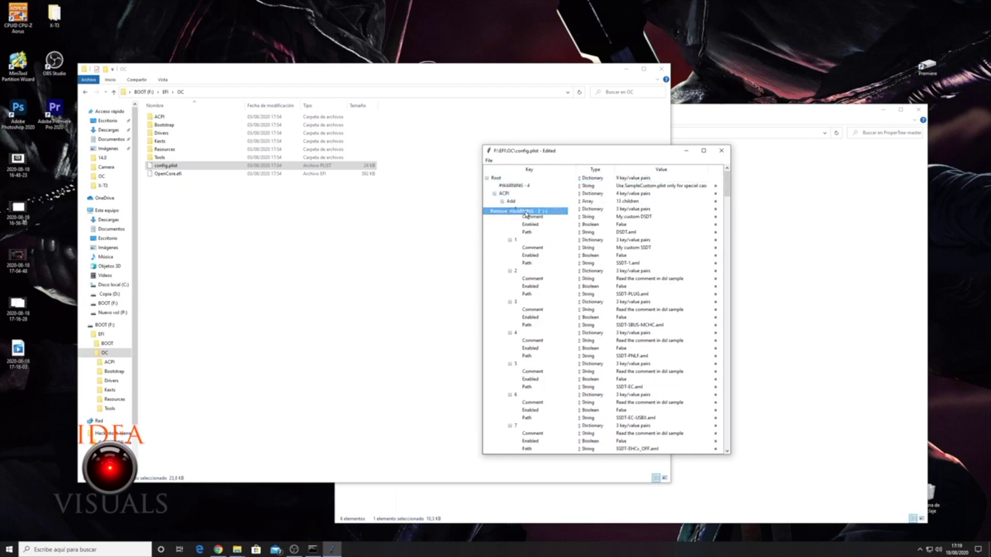
click(529, 190)
right_click(530, 189)
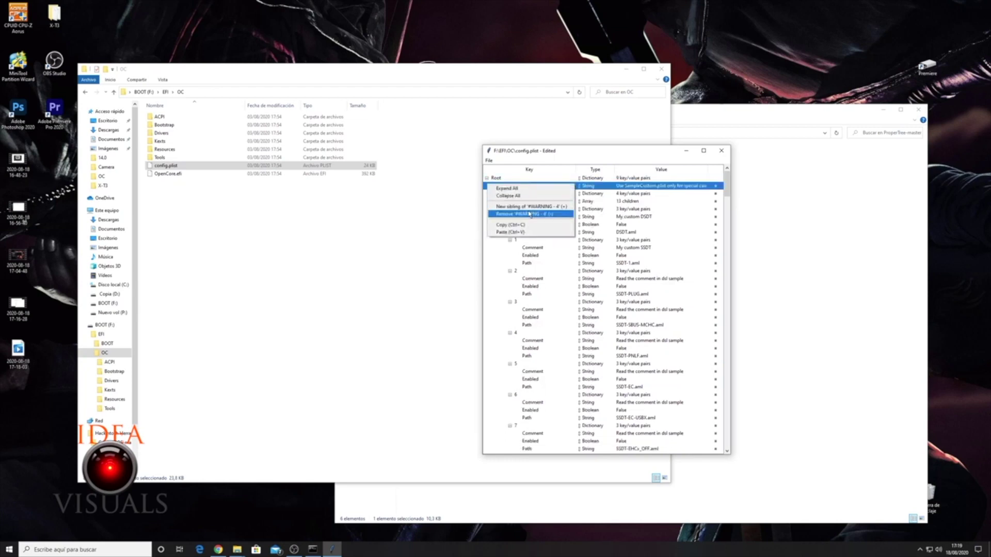
click(529, 214)
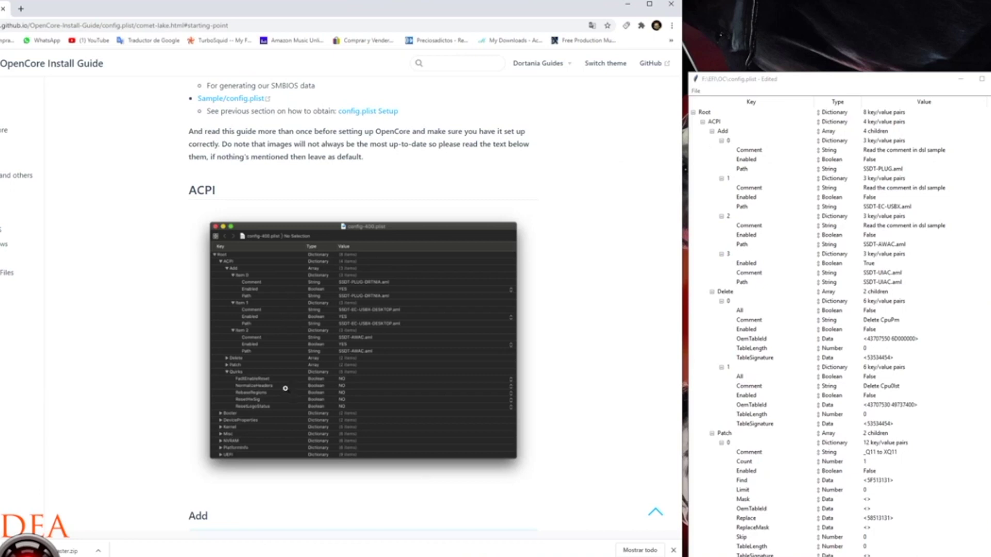
Select the DevirtualiseMmio, EnableWriteUnprotector and ProtectUefiServices quirks in config.plist.
scroll(287, 390, down, 8)
scroll(355, 361, down, 3)
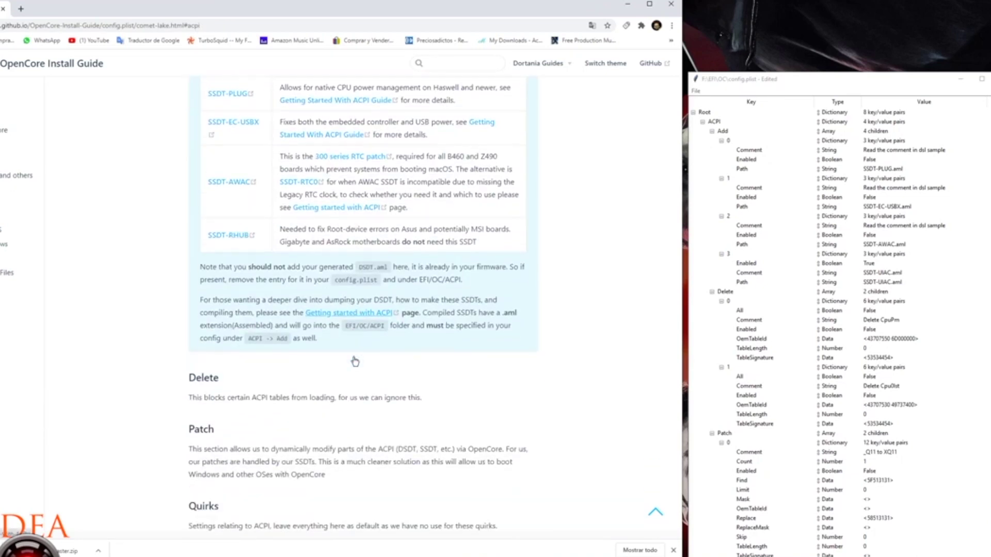
scroll(355, 362, down, 7)
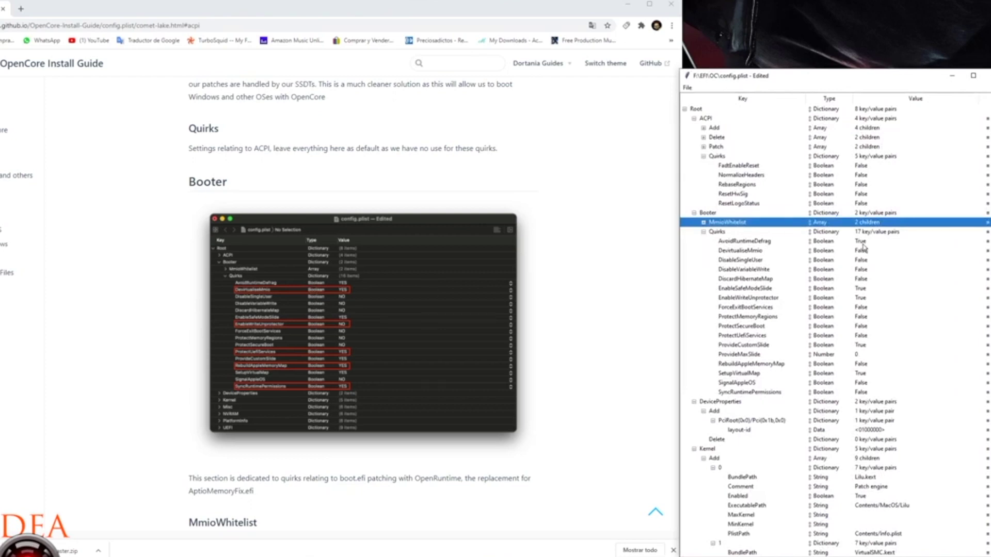
click(865, 250)
click(865, 298)
click(864, 336)
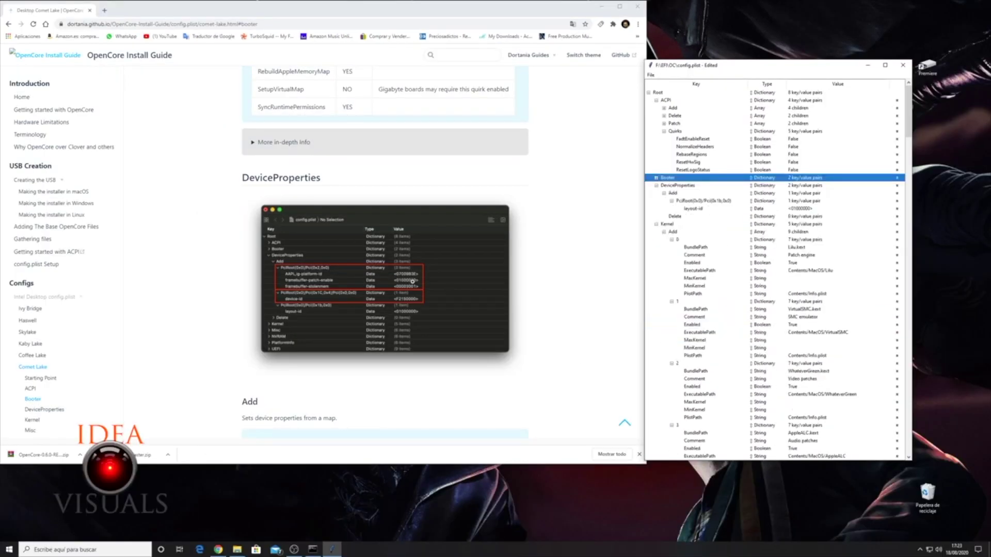
Add a new string entry under DeviceProperties > Add.
scroll(413, 282, down, 3)
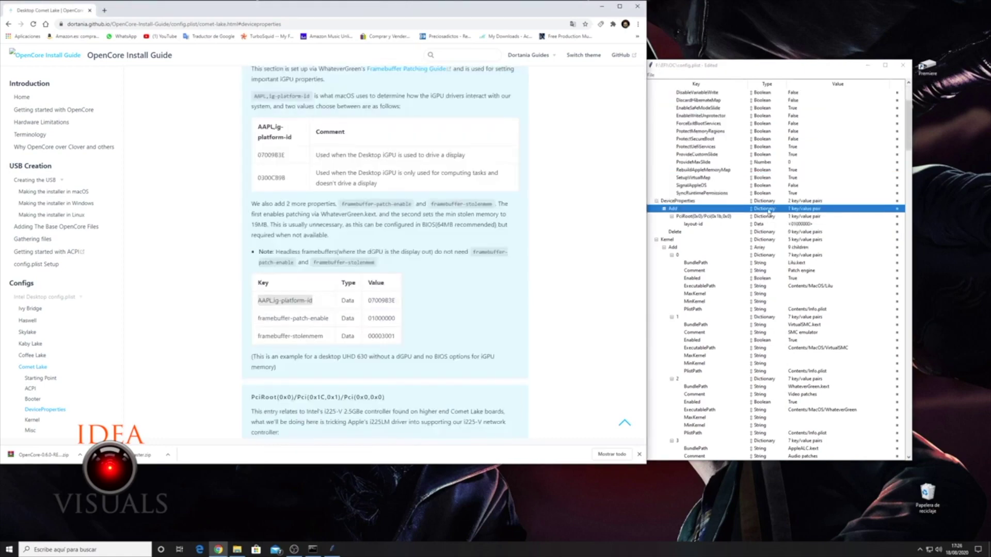
right_click(672, 210)
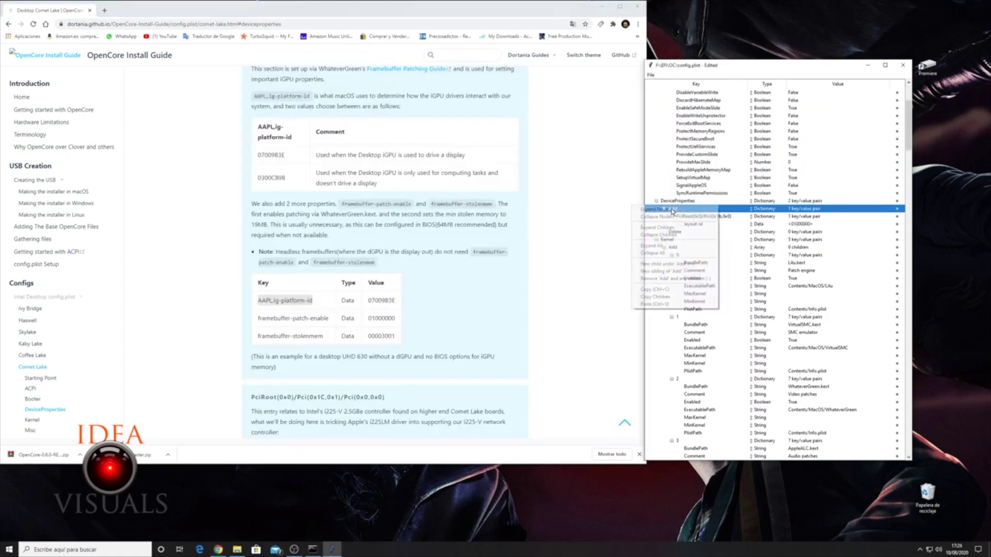
click(671, 263)
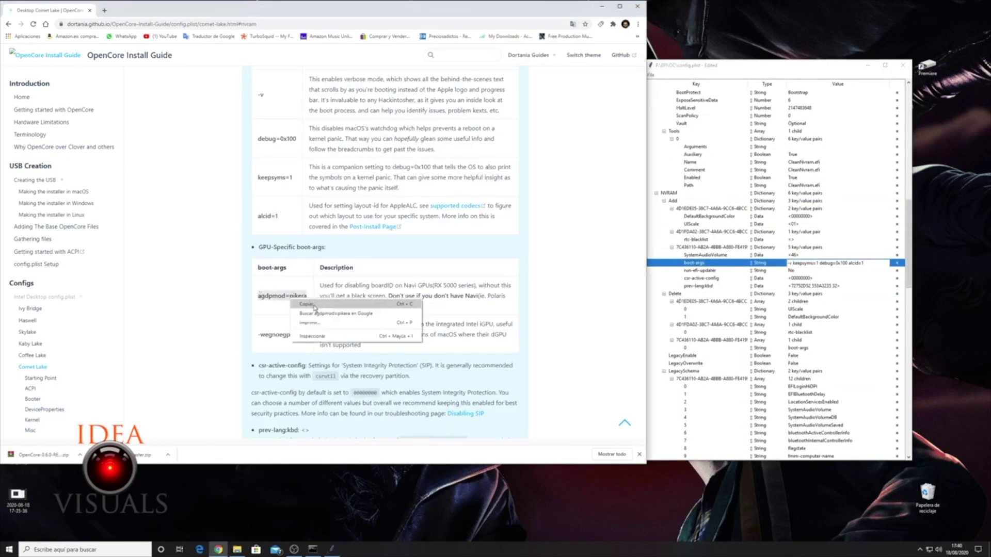
Copy the boot-args text from the Comet Lake guide.
click(314, 305)
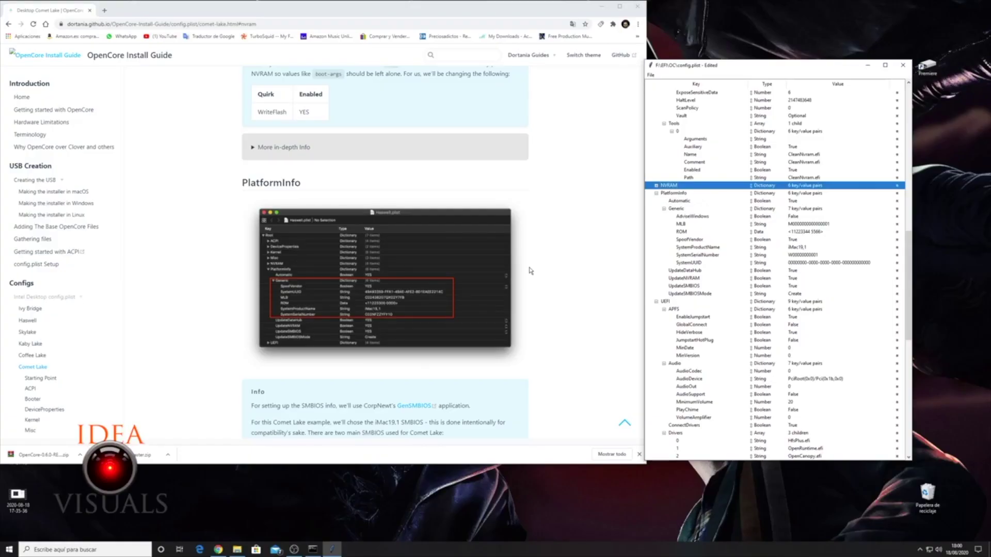
scroll(530, 271, down, 1)
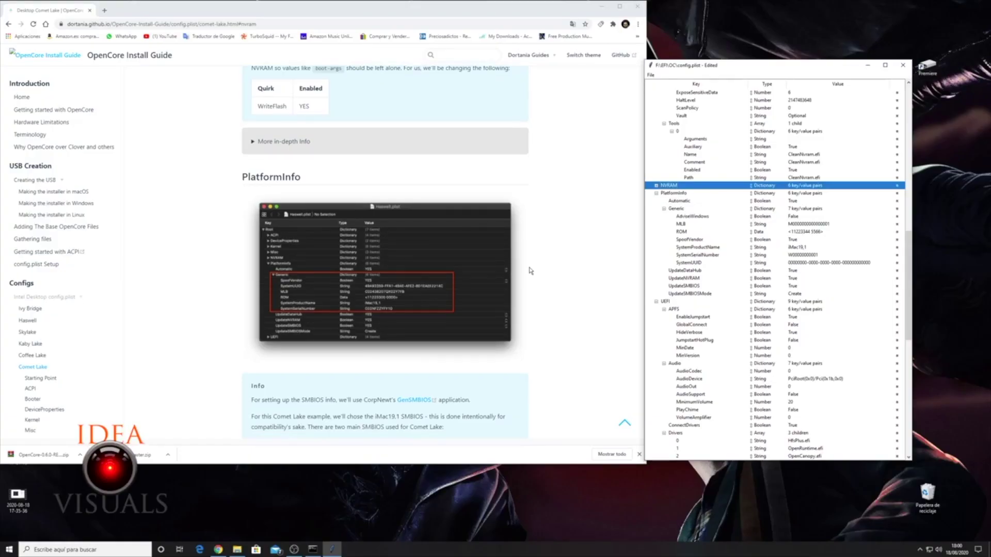
scroll(393, 260, down, 3)
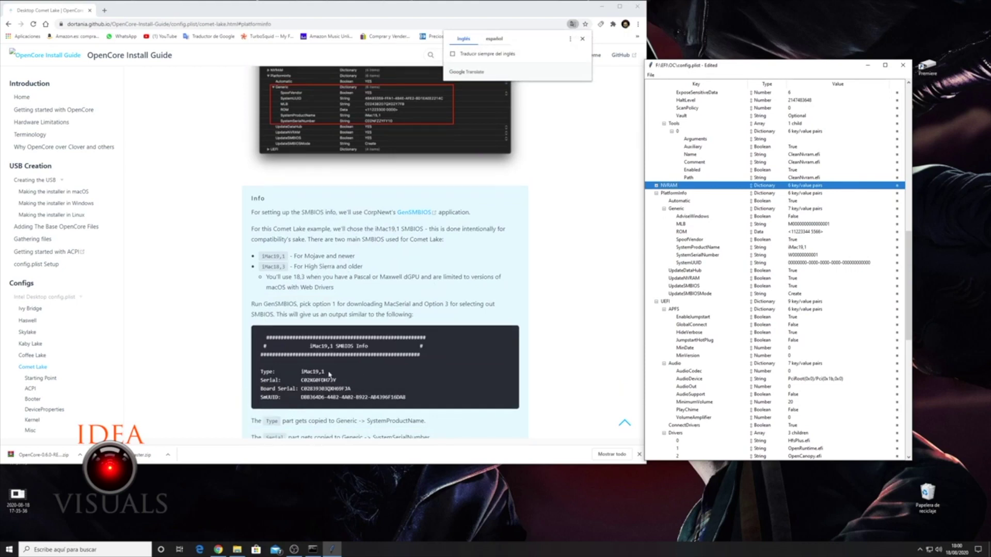
scroll(376, 378, down, 3)
scroll(376, 378, up, 3)
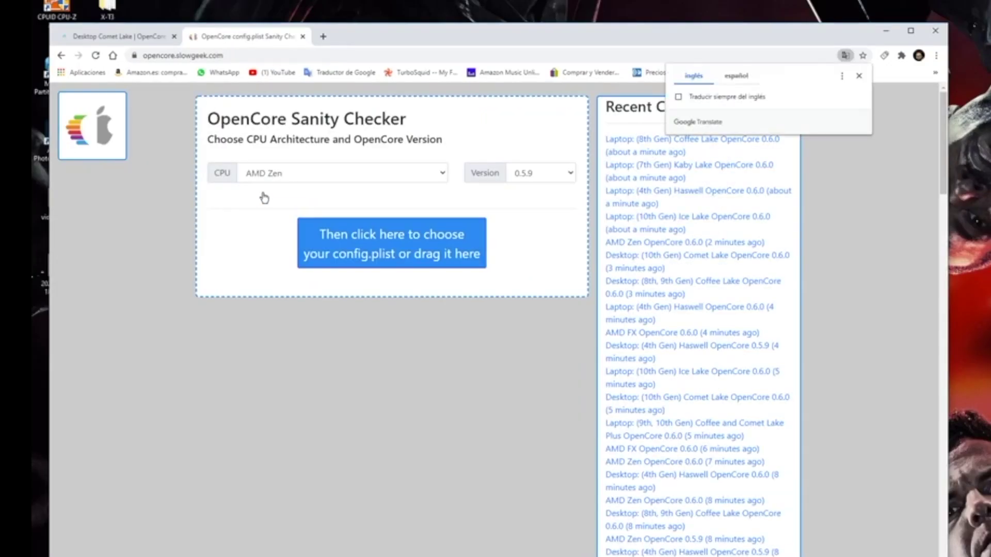
Choose Desktop (10th Gen) Comet Lake and upload F:\EFI\OC\config.plist to the Sanity Checker.
click(385, 175)
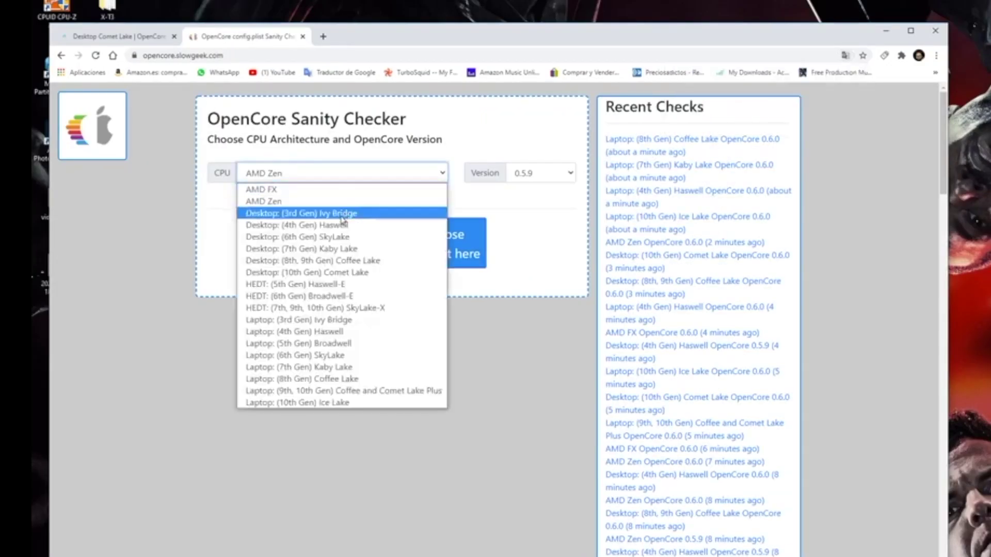
click(331, 273)
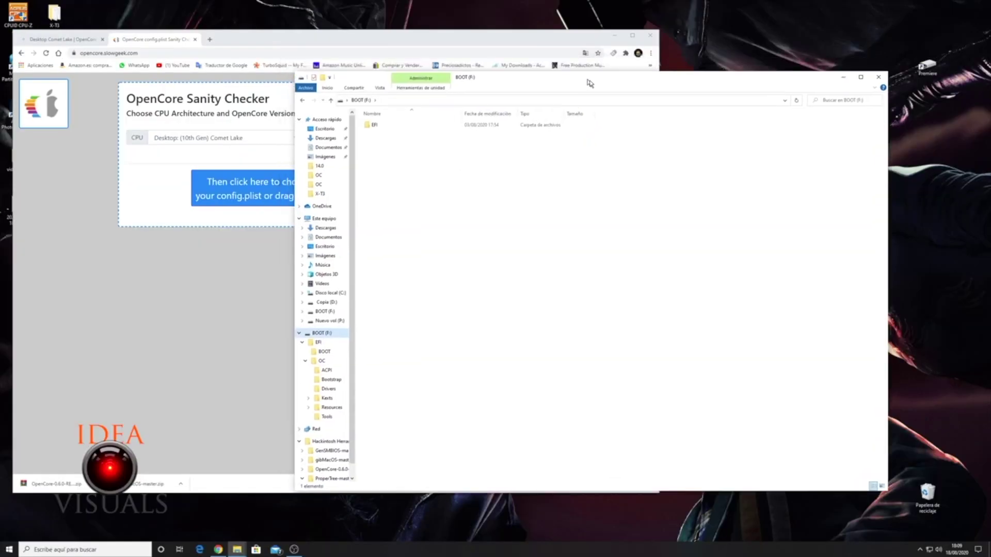
drag(843, 86, 990, 58)
double_click(491, 98)
double_click(490, 105)
click(497, 147)
drag(496, 146, 279, 203)
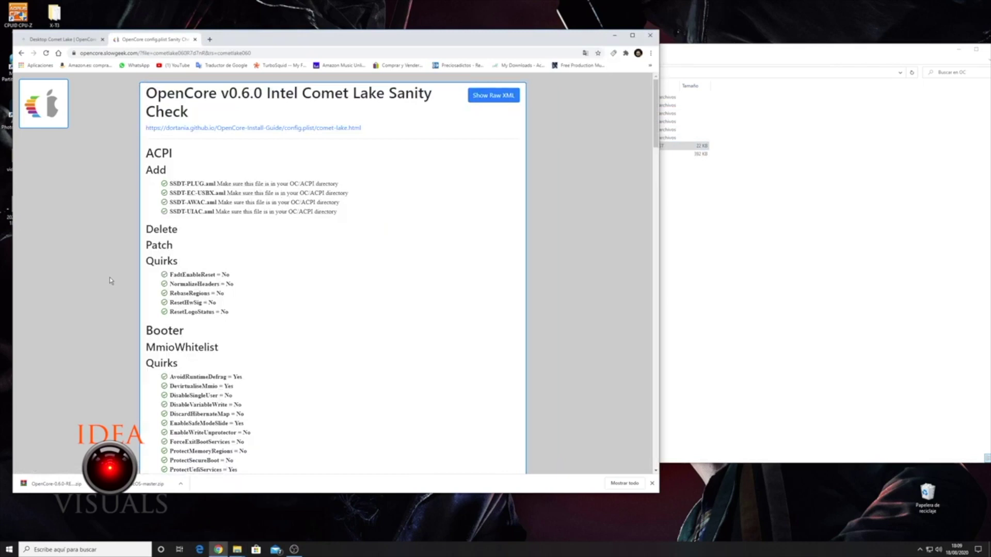
Review the checker results, then open the Hackintosh Herramientas folder from the desktop.
scroll(173, 191, down, 5)
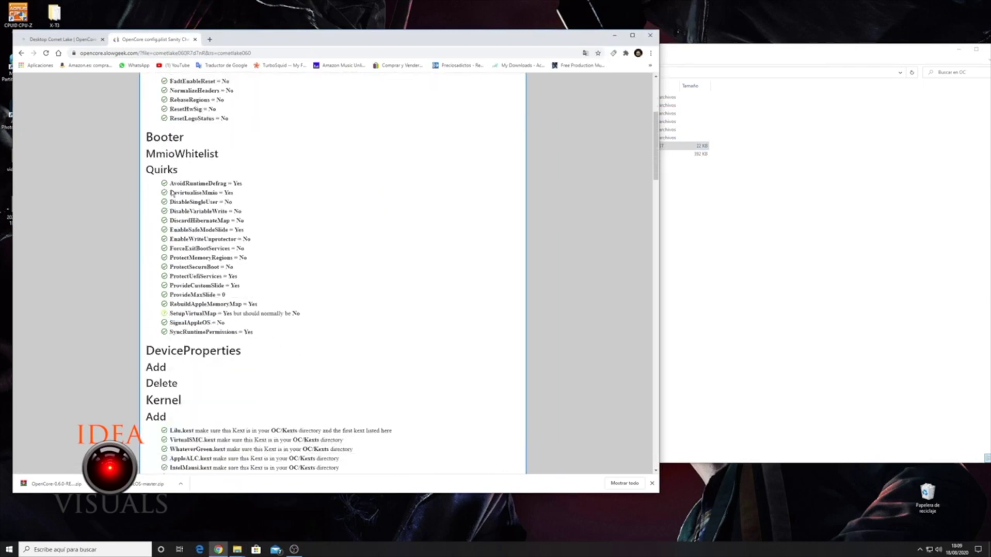
click(826, 258)
click(959, 49)
double_click(855, 205)
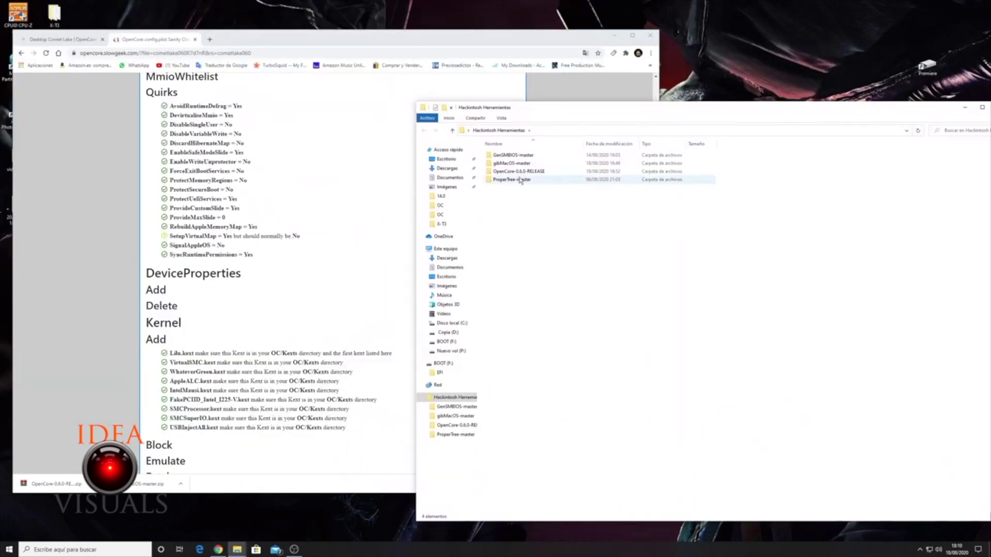
Launch ProperTree from ProperTree-master and open config.plist from the OC folder.
double_click(508, 177)
double_click(509, 180)
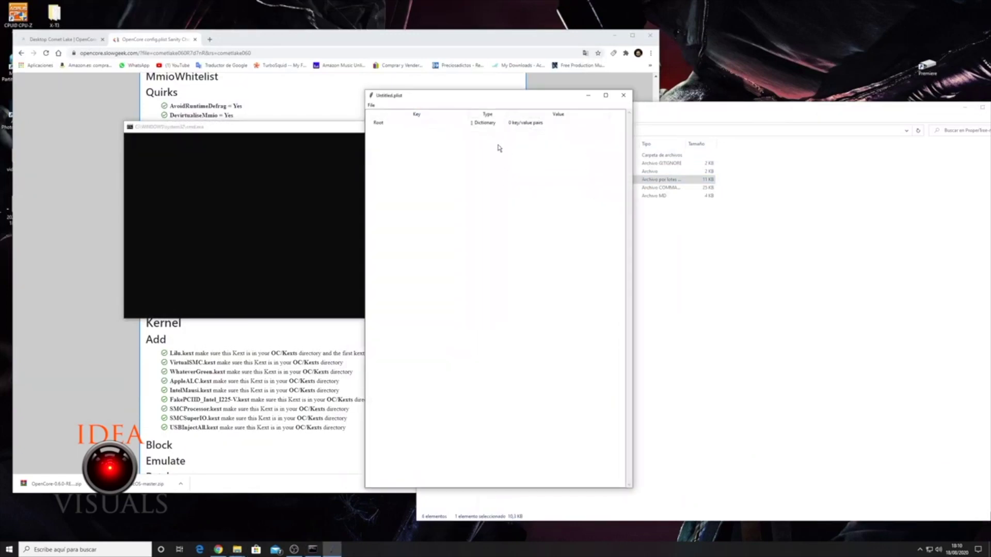
click(371, 105)
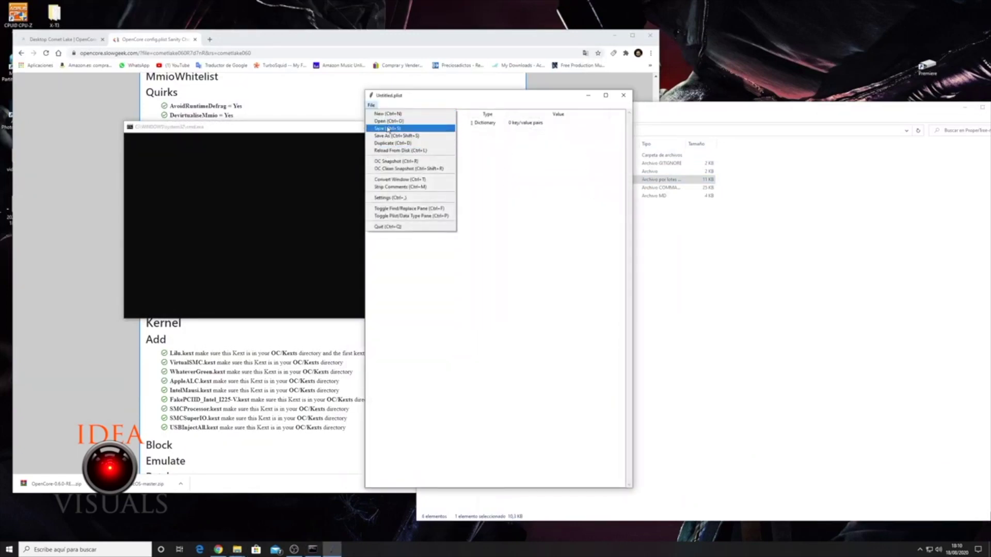
click(388, 120)
click(103, 127)
click(410, 289)
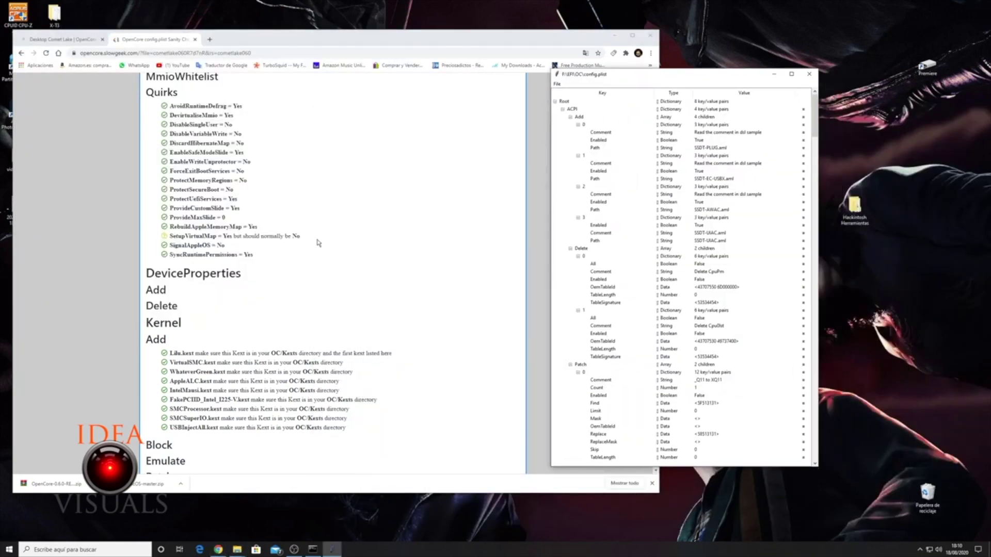
Select the ACPI entry in the config tree and bring the install guide back alongside.
click(565, 110)
click(703, 314)
click(332, 248)
scroll(331, 248, down, 10)
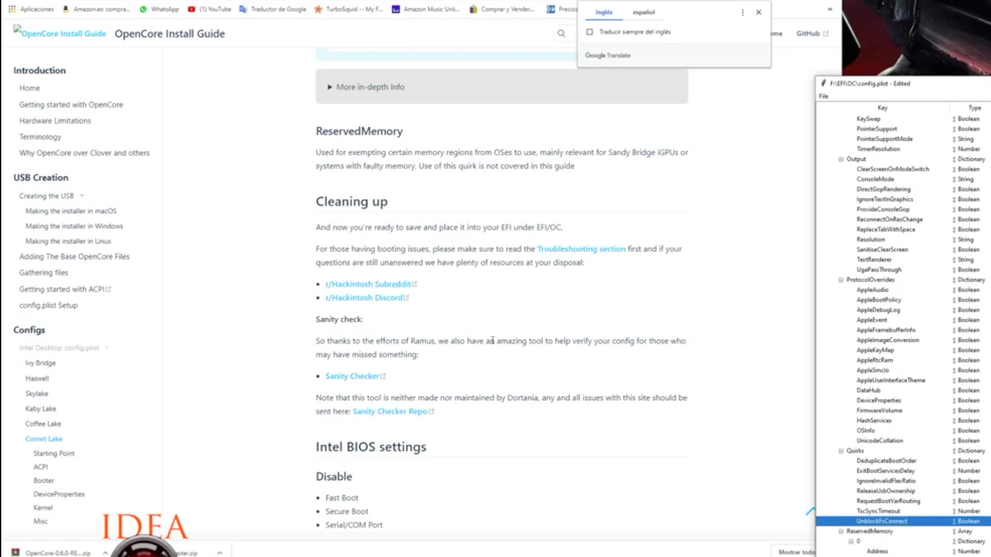
Scroll the guide to the Intel BIOS settings and save config.plist with Ctrl+S.
scroll(496, 341, down, 1)
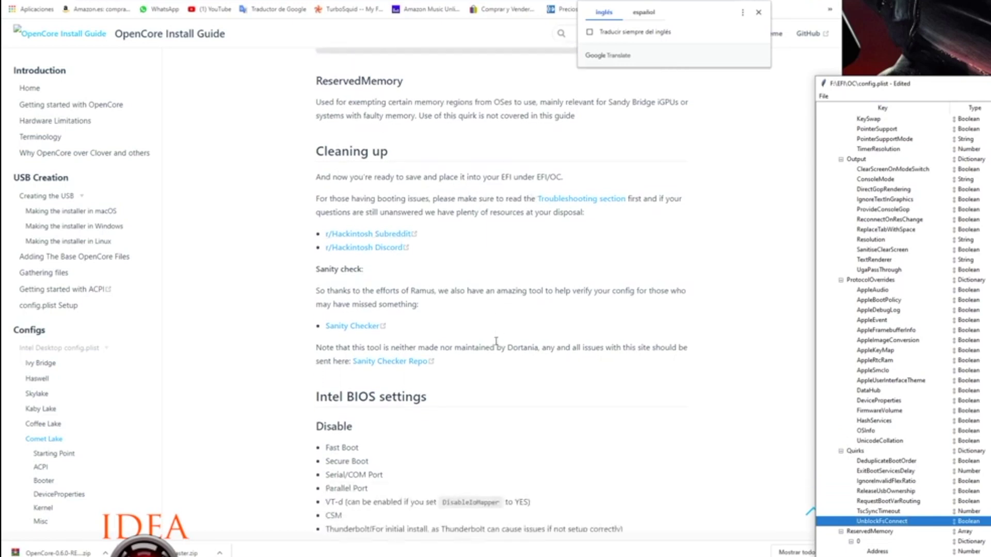
scroll(496, 342, down, 2)
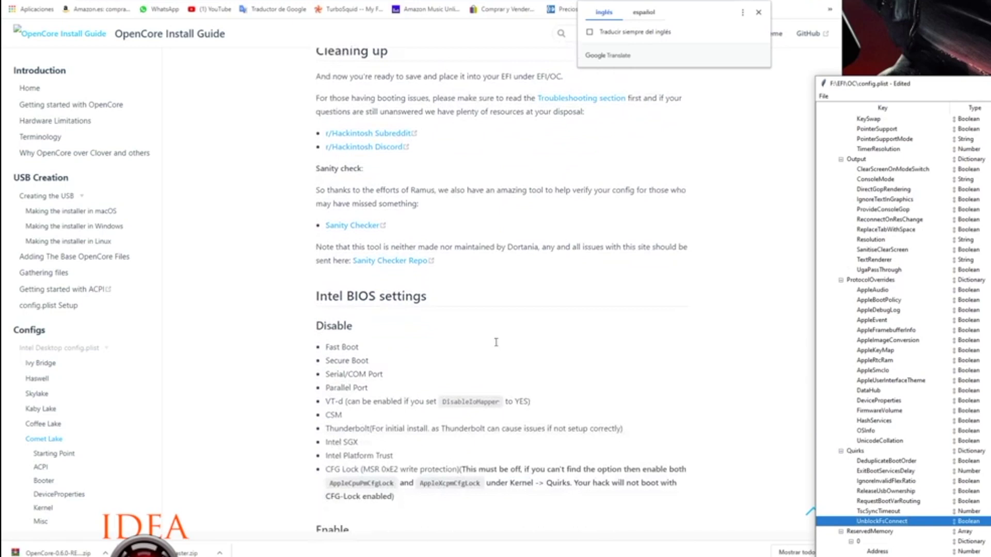
scroll(496, 342, down, 2)
key(ctrl+s)
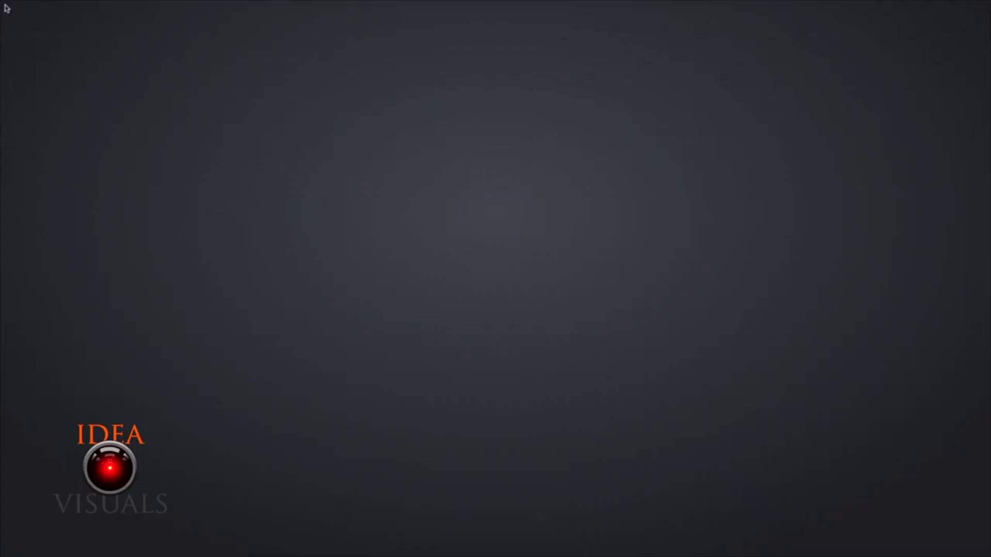
Launch Disk Utility, show all devices, and select the Sabrent Media drive.
click(409, 226)
click(619, 292)
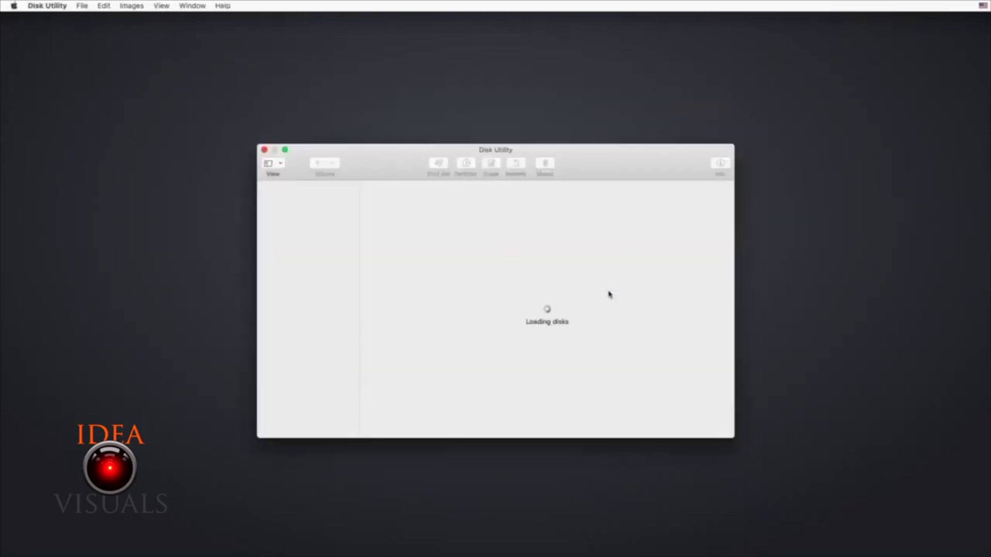
click(280, 163)
click(285, 201)
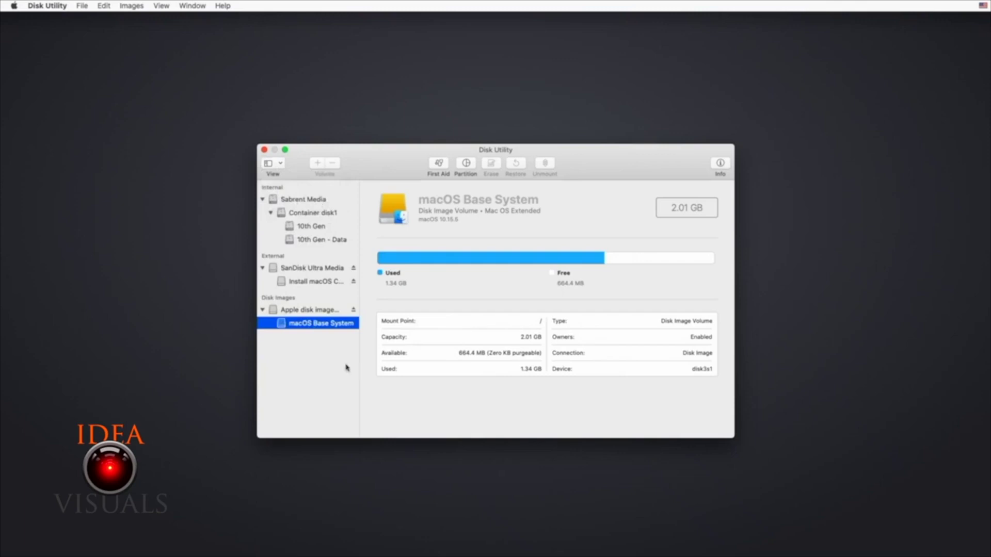
click(313, 200)
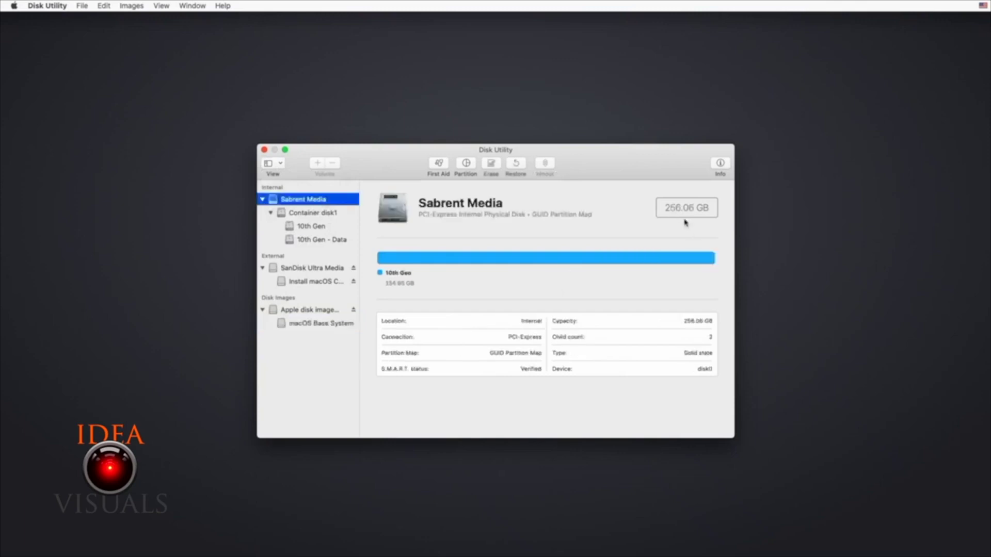
Erase Sabrent Media as an APFS volume named macOS and start the Catalina install.
click(491, 166)
text(macOS)
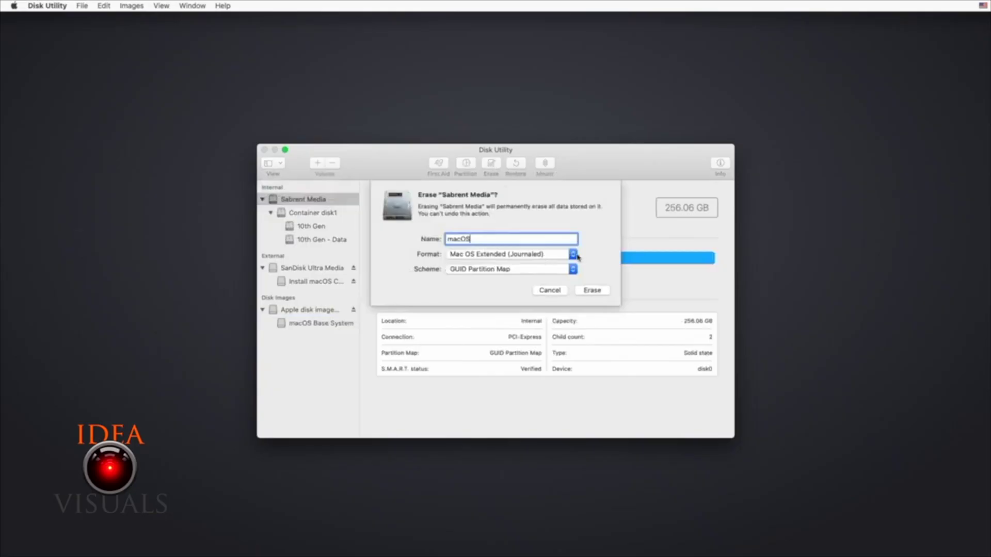
click(578, 256)
click(506, 221)
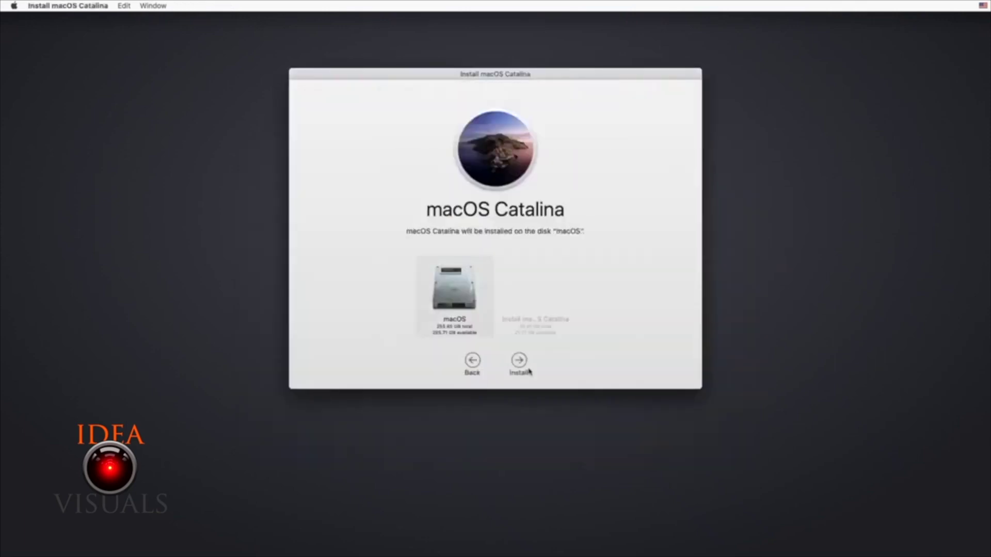
click(530, 371)
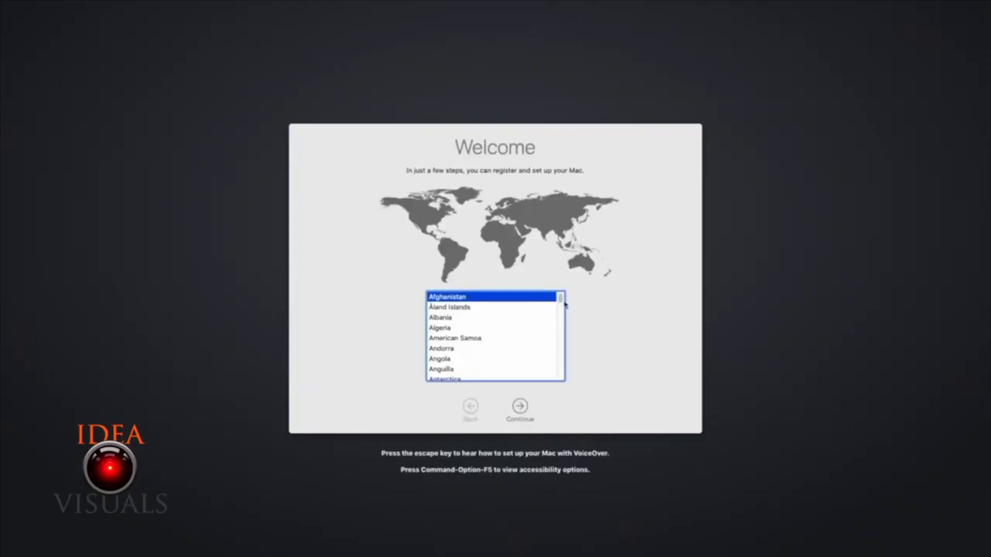
Continue past the language and Transfer Information pages and skip Apple ID sign-in.
scroll(557, 332, down, 5)
click(520, 407)
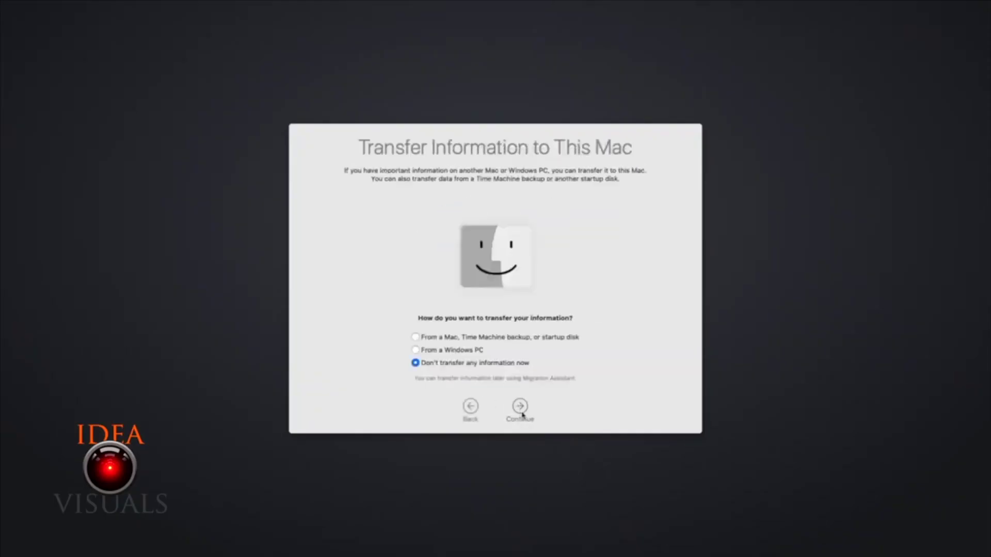
click(521, 408)
click(511, 188)
click(573, 137)
Create the computer account named MAC with its password entered and verified.
text(MAC)
key(Tab)
key(Tab)
text(1234)
key(Tab)
text(1234)
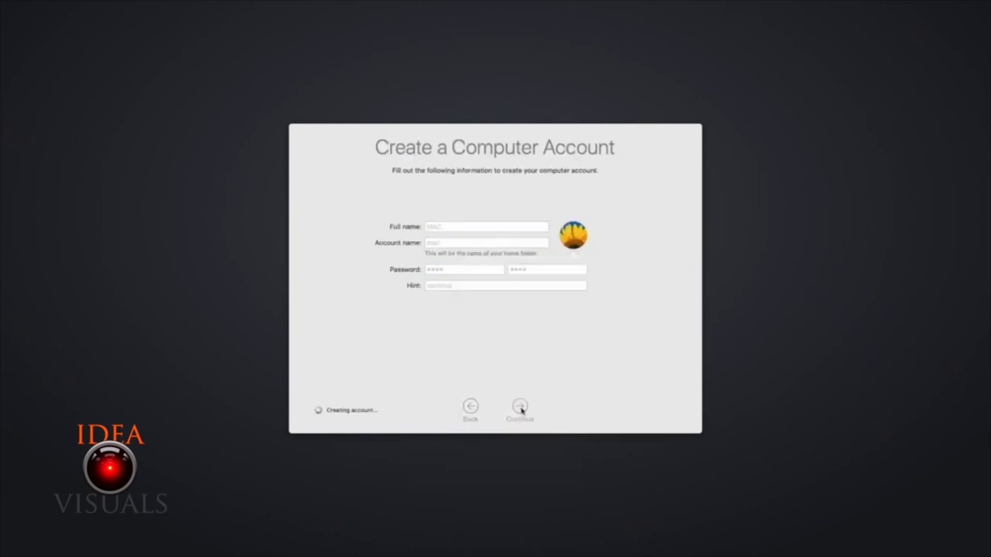
click(519, 407)
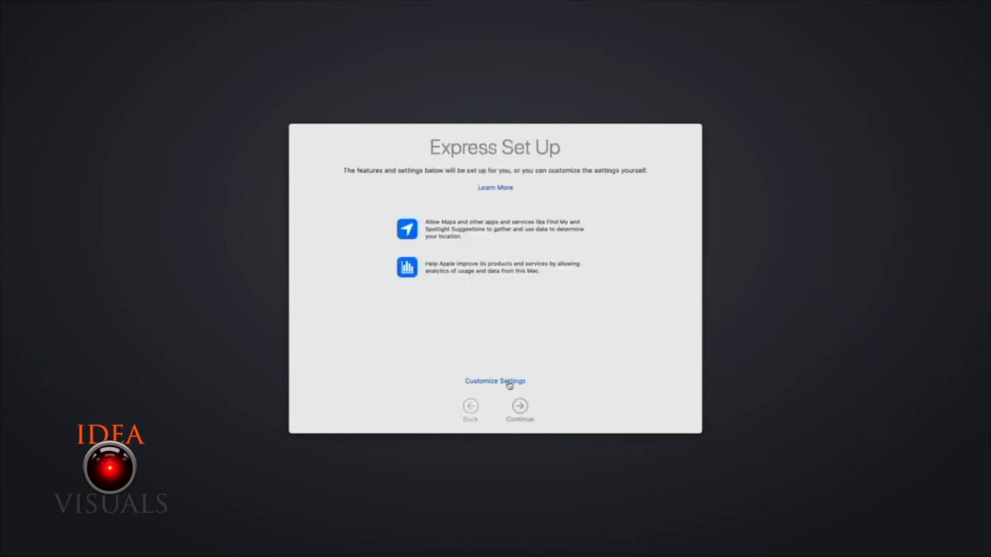
Accept Express Set Up and continue past Location Services, Analytics, Screen Time and Siri.
click(514, 382)
click(519, 407)
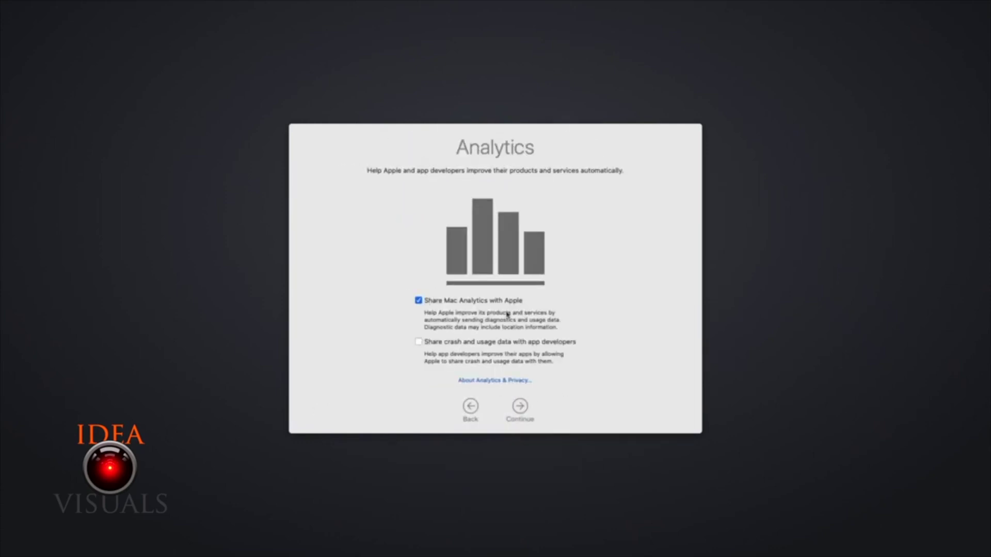
click(520, 407)
click(520, 406)
click(519, 407)
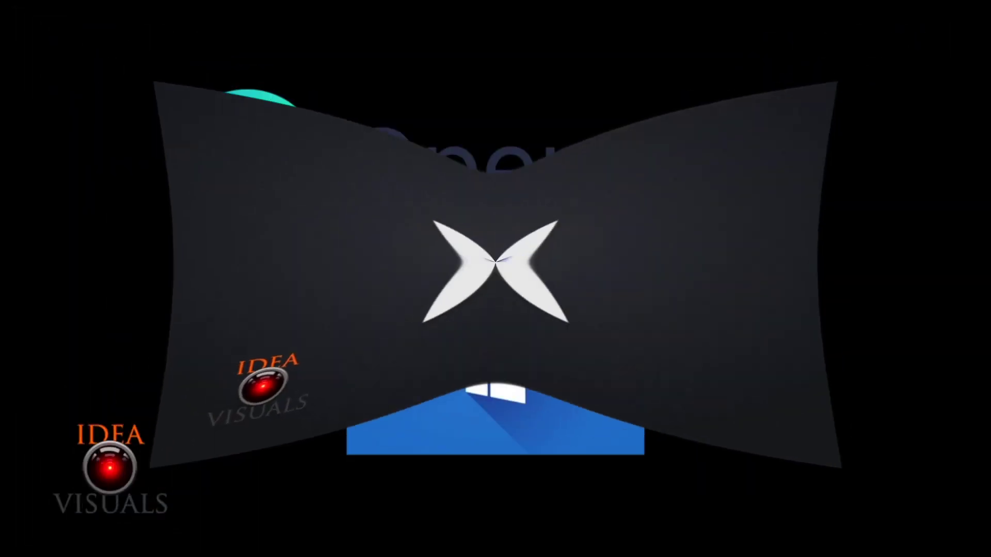